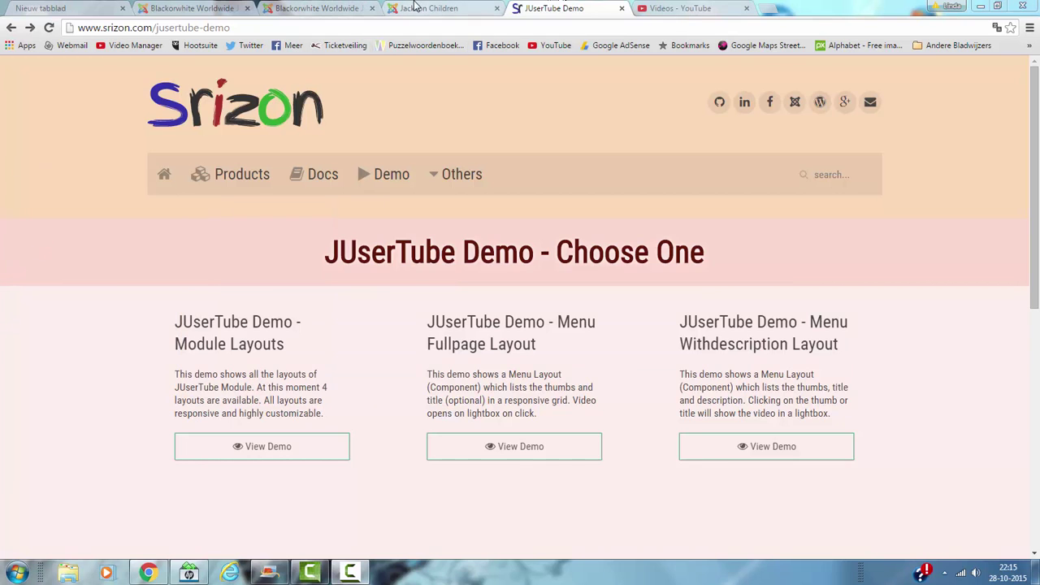
Examine the video thumbnail grid and its pagination on the Jackson Children page of the blackorwhite.nl website.
click(453, 8)
scroll(926, 232, up, 3)
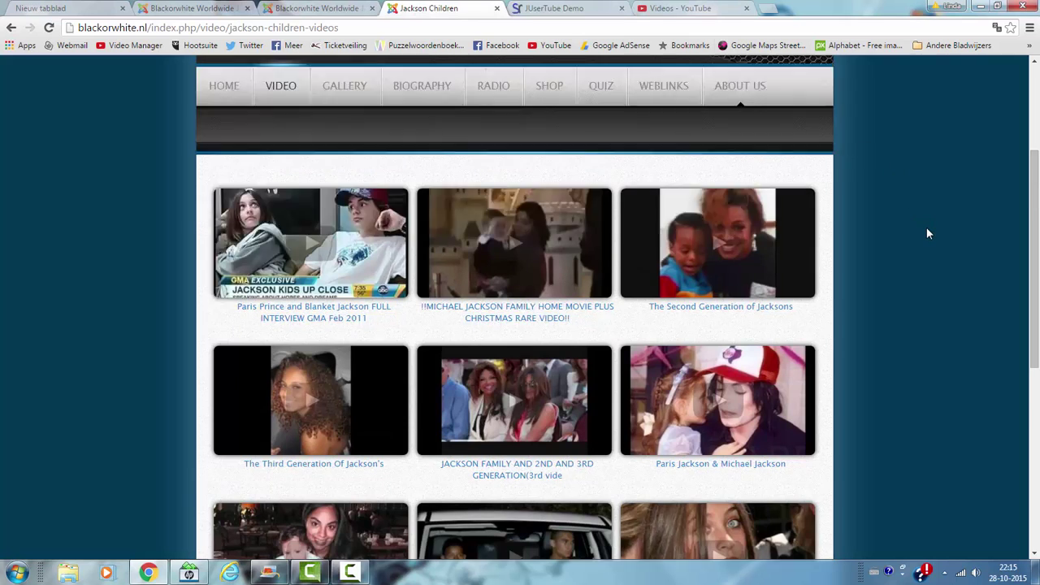
scroll(926, 233, down, 2)
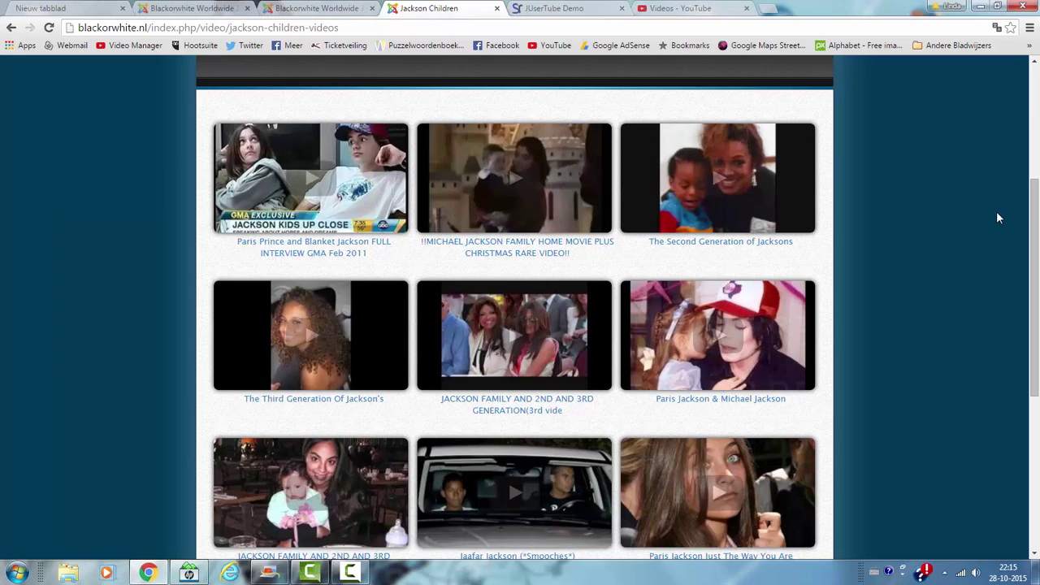
scroll(997, 211, down, 3)
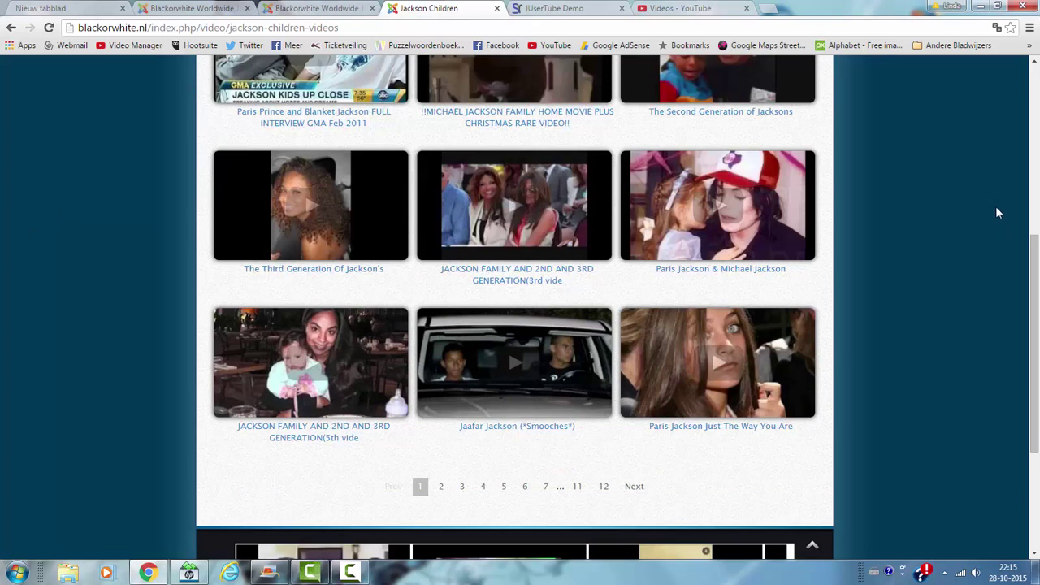
scroll(1004, 210, up, 5)
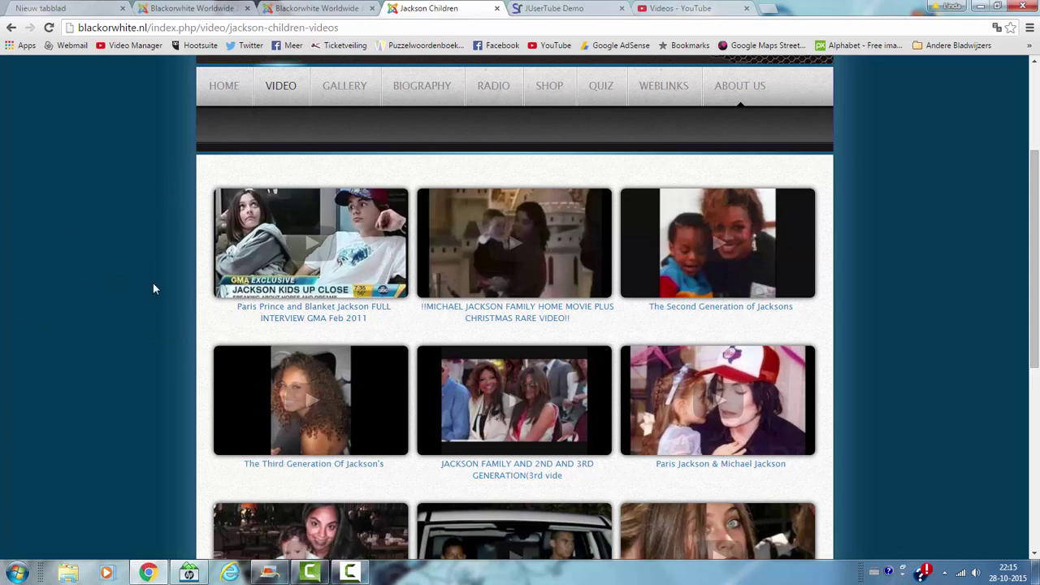
Browse through the video carousel at the foot of the Jackson Children page.
scroll(1022, 191, down, 5)
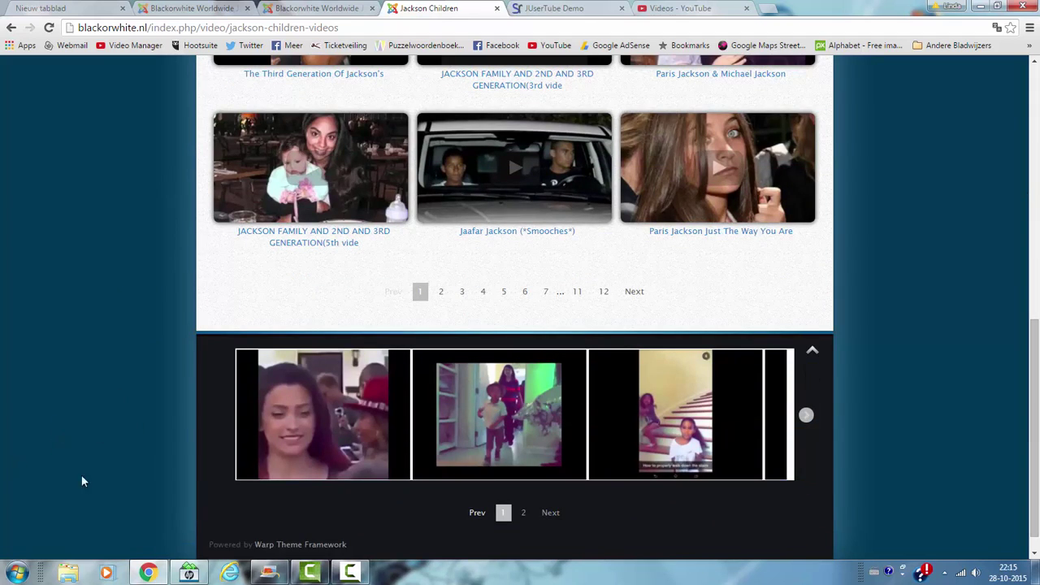
click(805, 416)
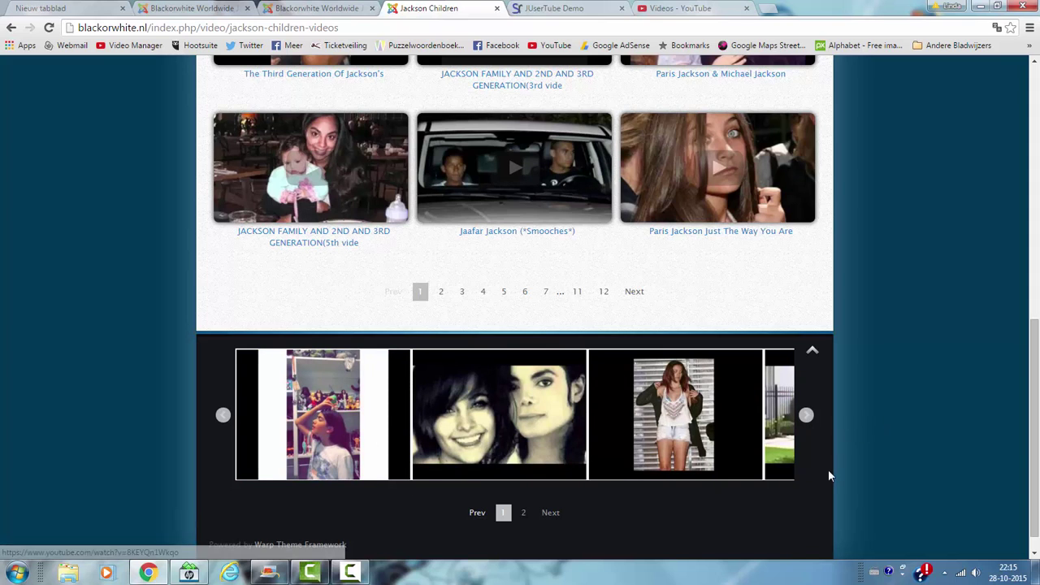
click(806, 415)
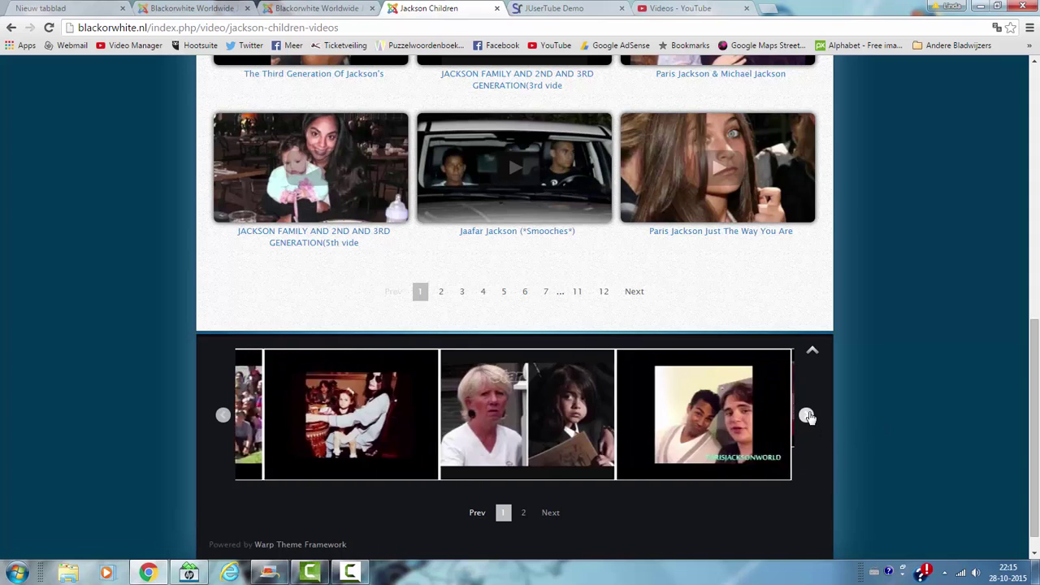
click(806, 415)
scroll(1001, 376, up, 3)
scroll(1001, 376, up, 3)
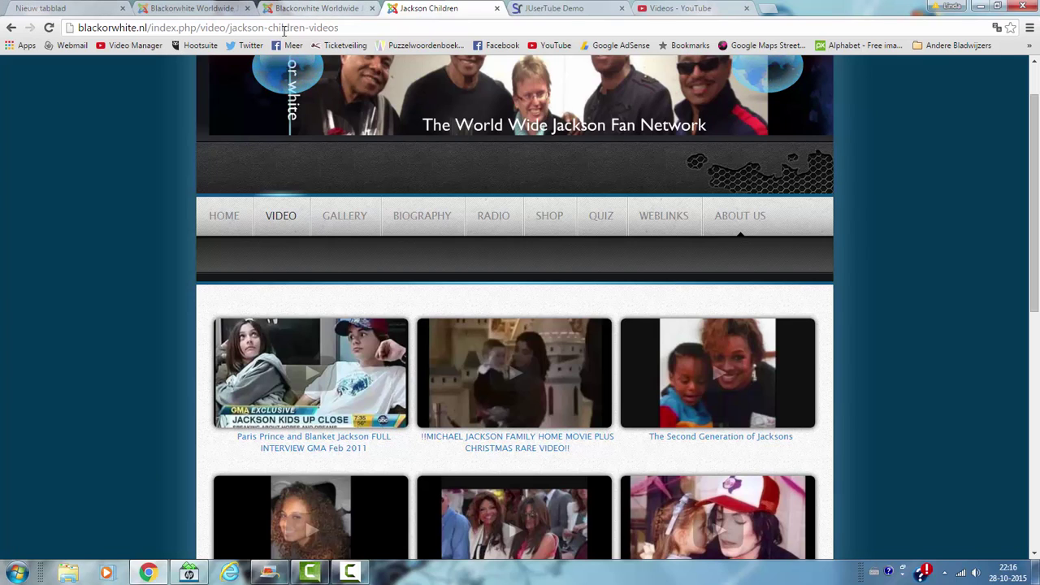
In the Joomla administrator, unpublish the Main Menu's single-article item Latoya with the alias latoya.
click(308, 8)
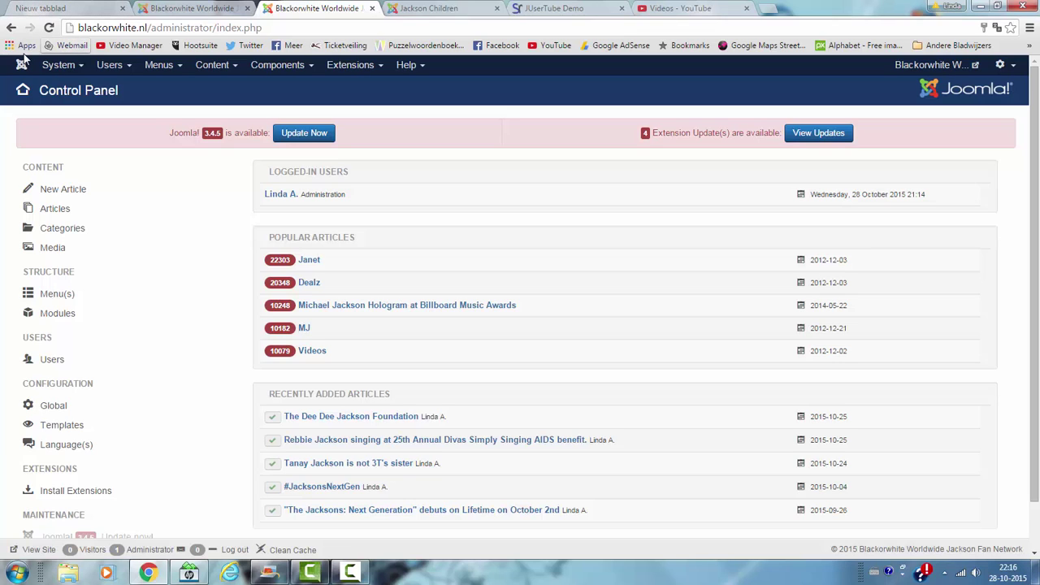
click(167, 71)
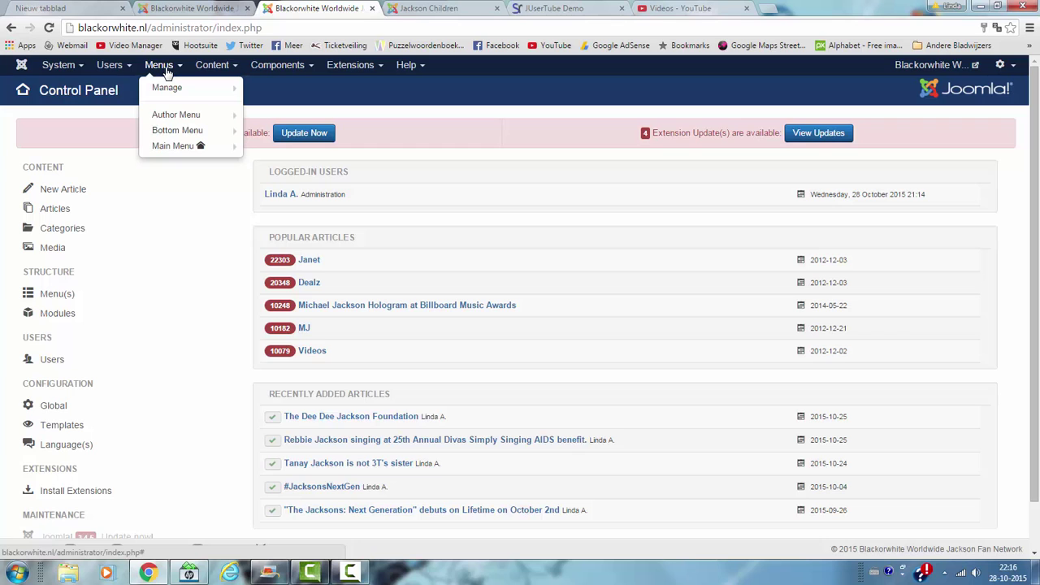
click(185, 148)
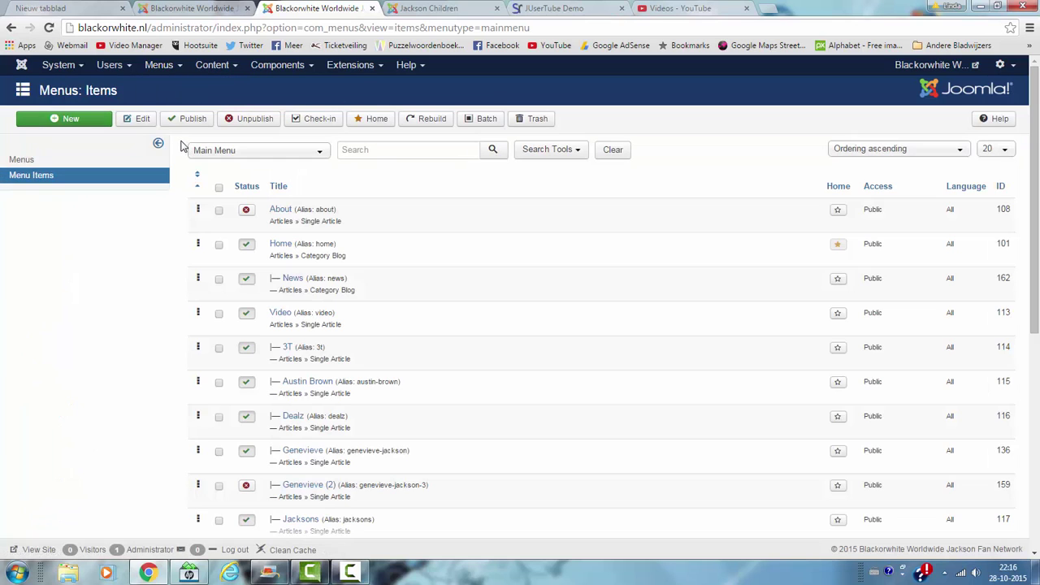
scroll(170, 420, down, 2)
scroll(170, 419, down, 3)
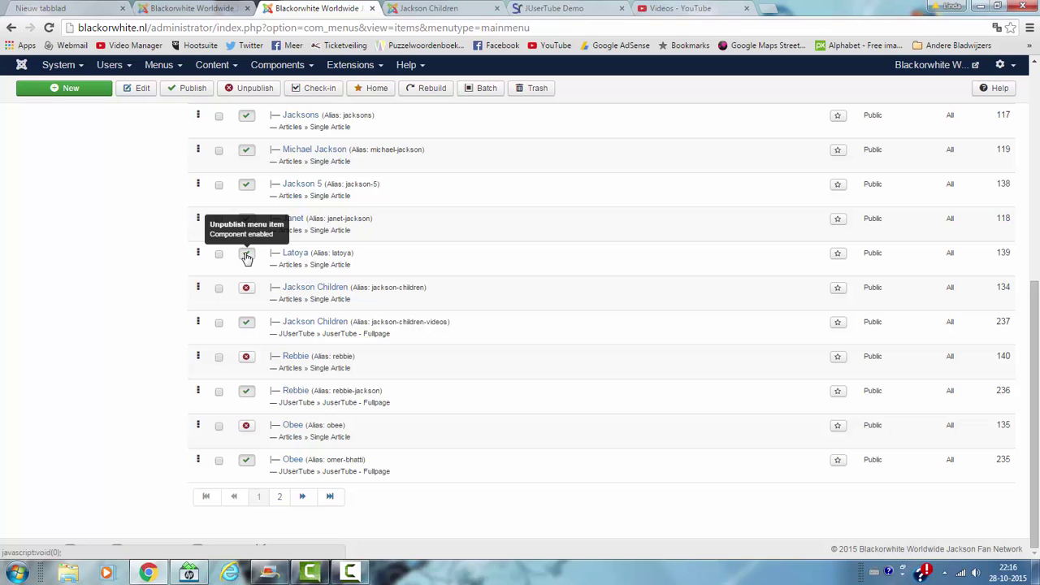
click(247, 258)
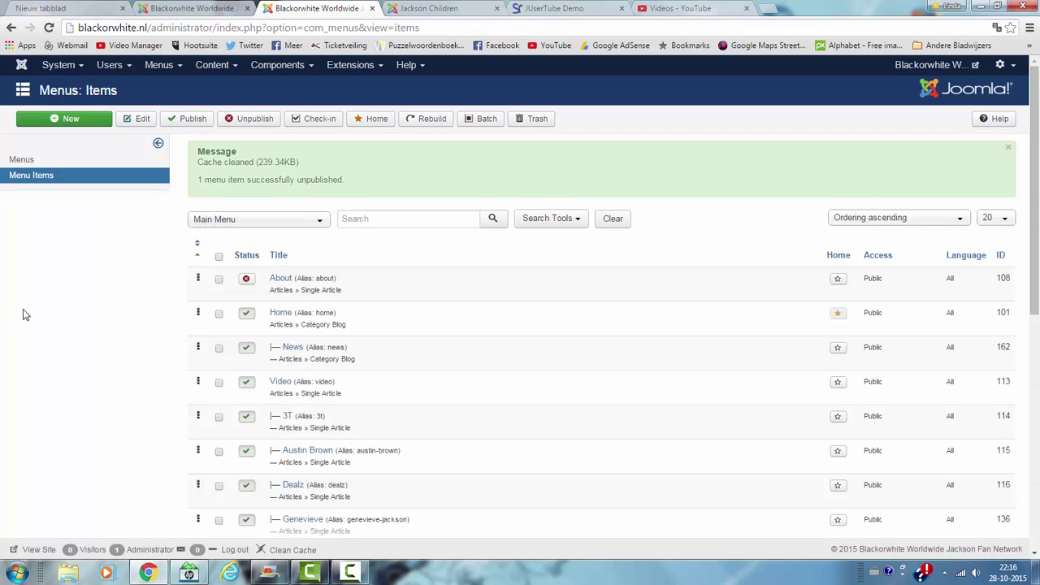
Create a new Main Menu item and set its menu item type to JuserTube - Fullpage.
scroll(152, 407, down, 2)
scroll(153, 406, down, 1)
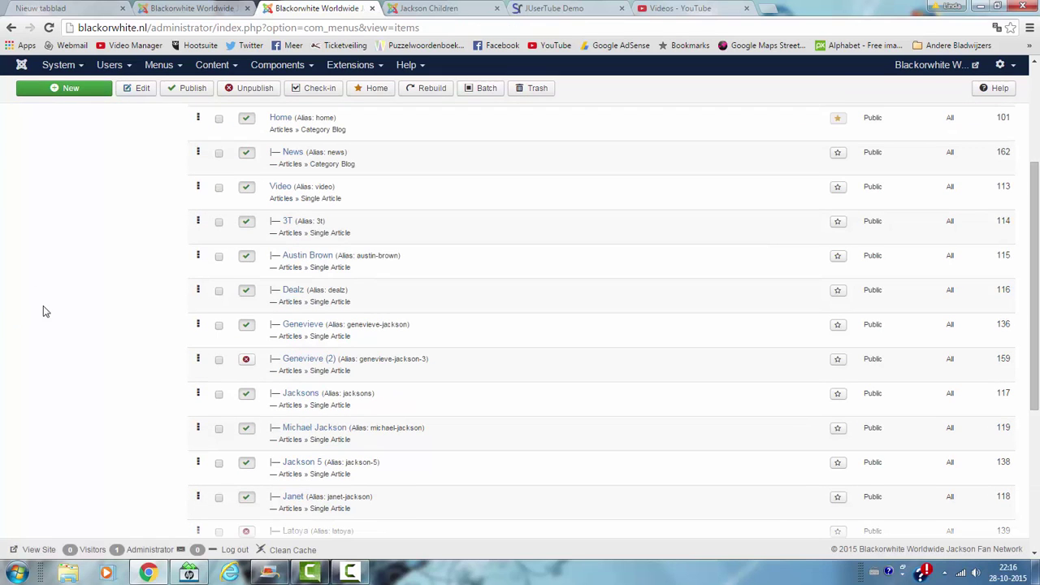
click(58, 90)
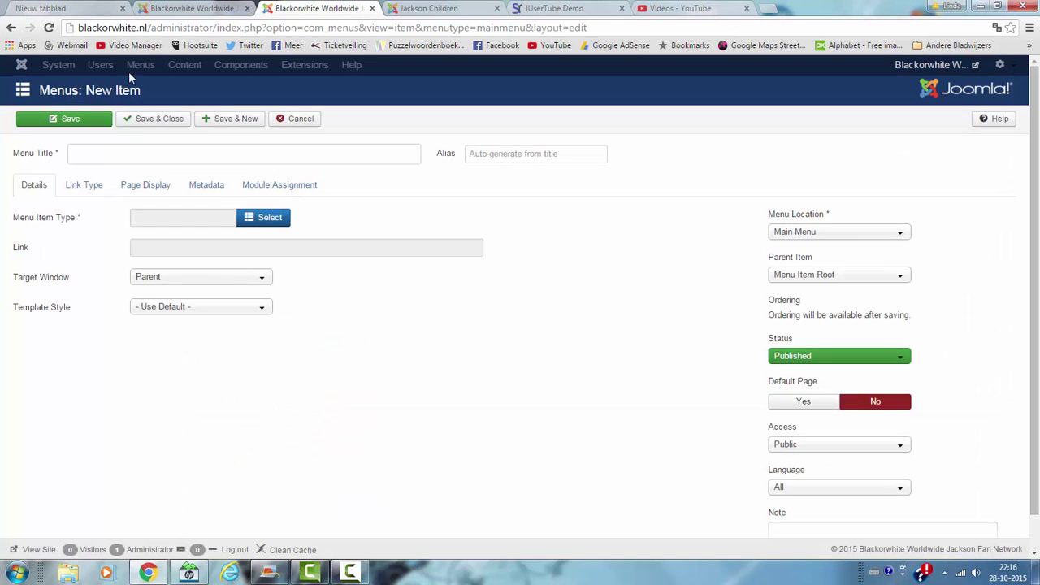
click(134, 152)
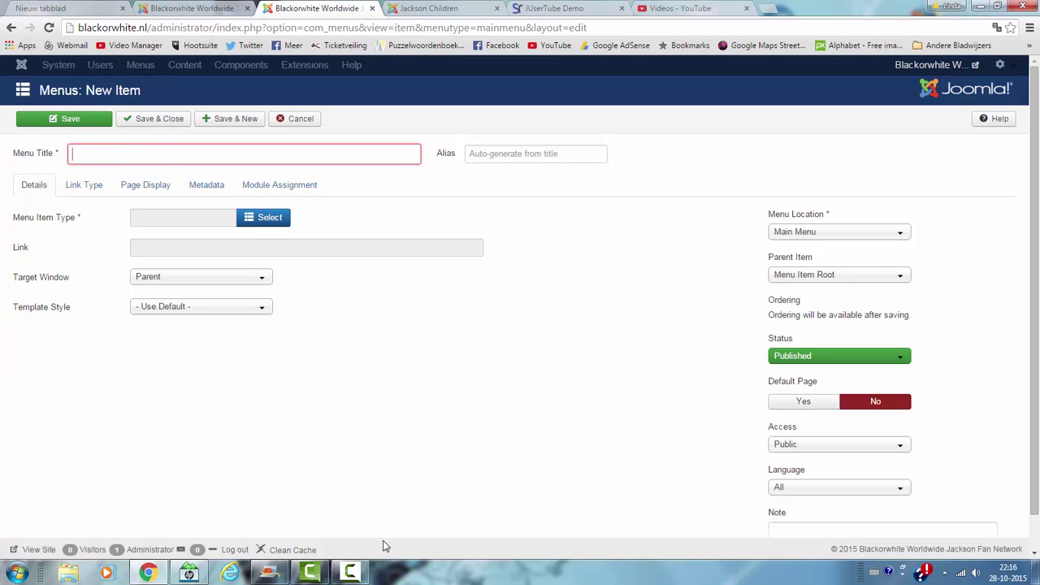
click(278, 222)
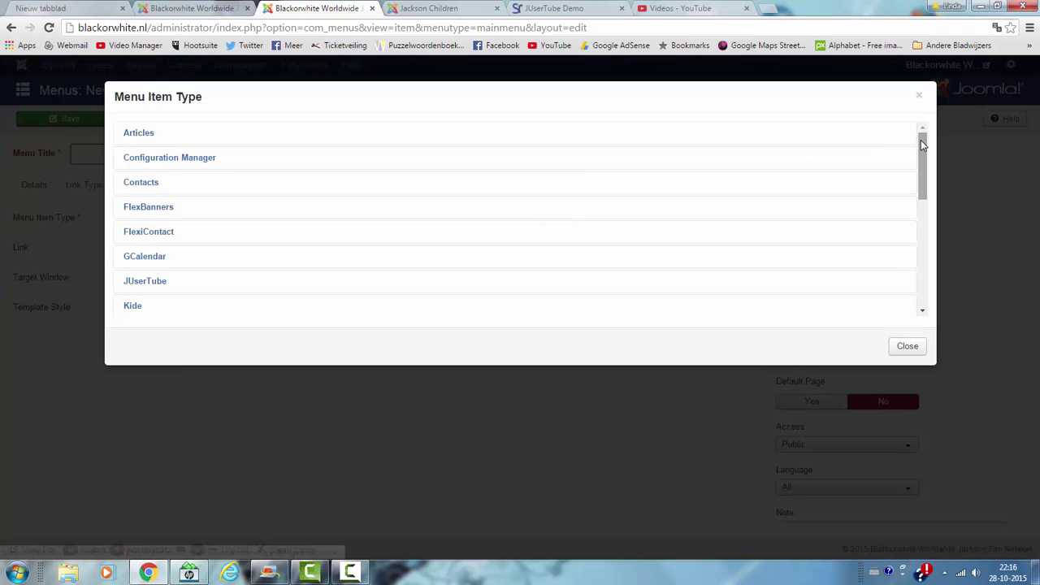
drag(924, 190, 924, 210)
right_click(924, 209)
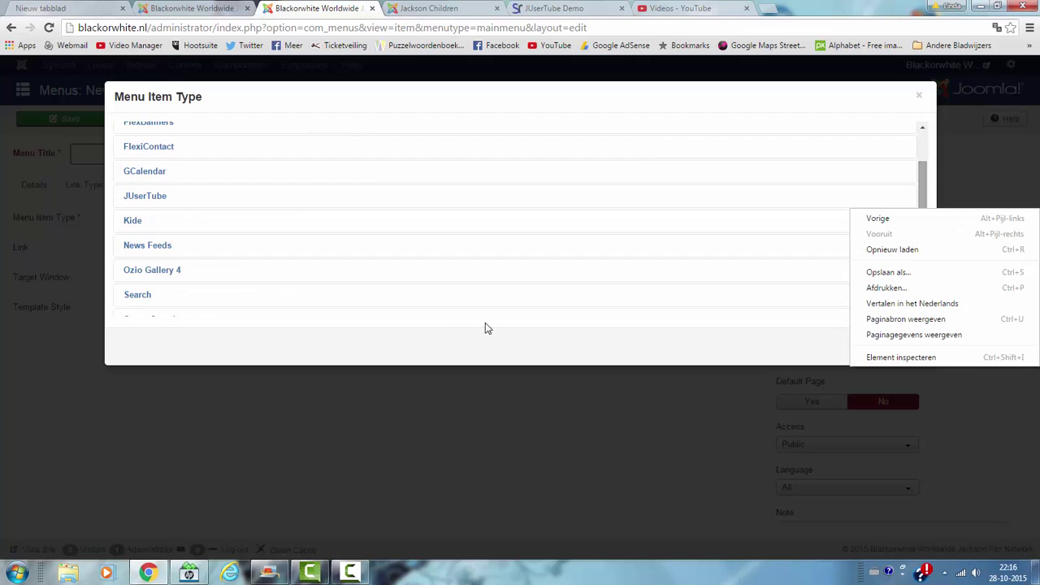
click(363, 352)
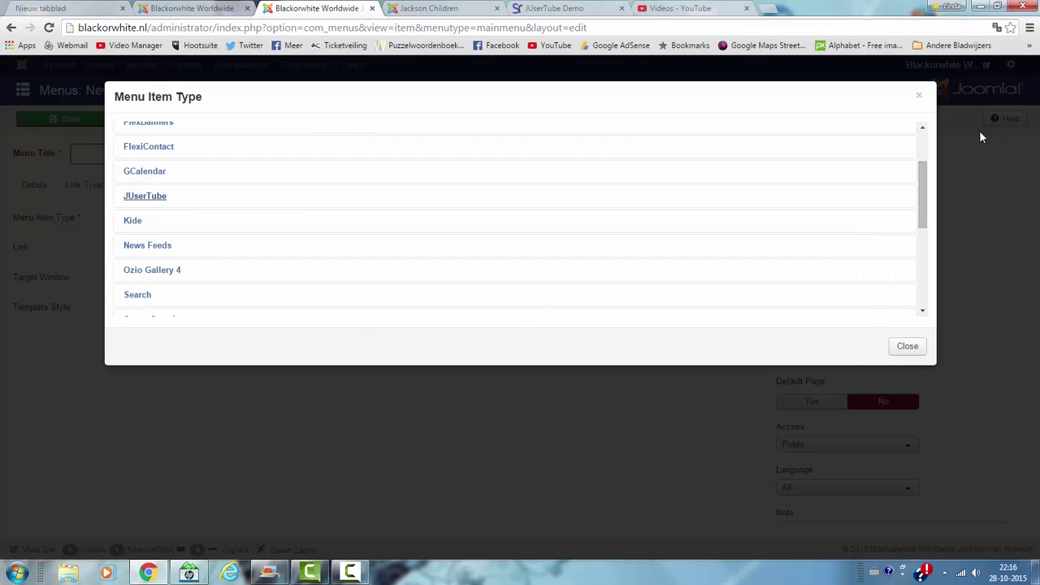
click(140, 200)
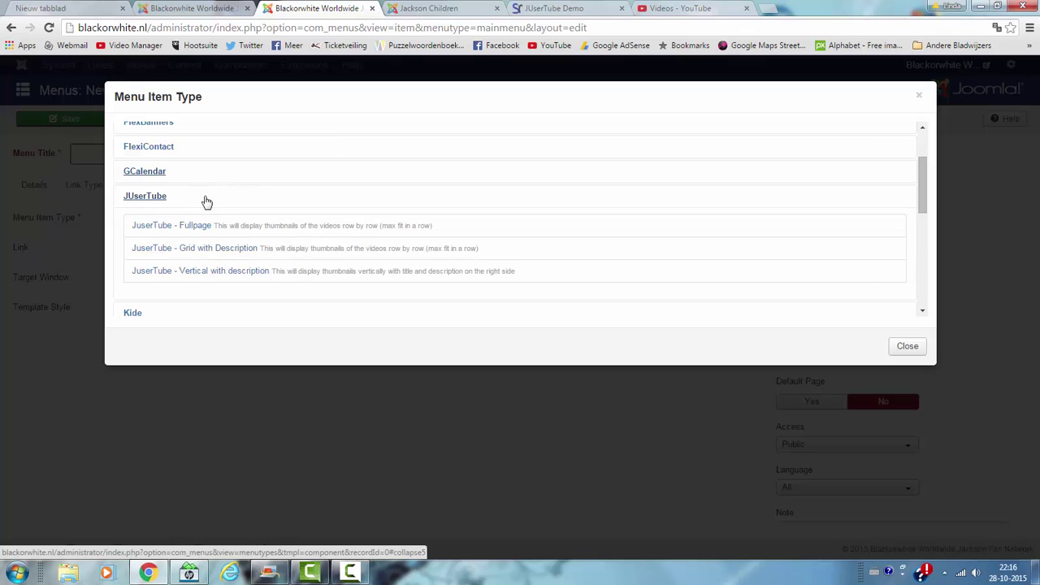
click(178, 227)
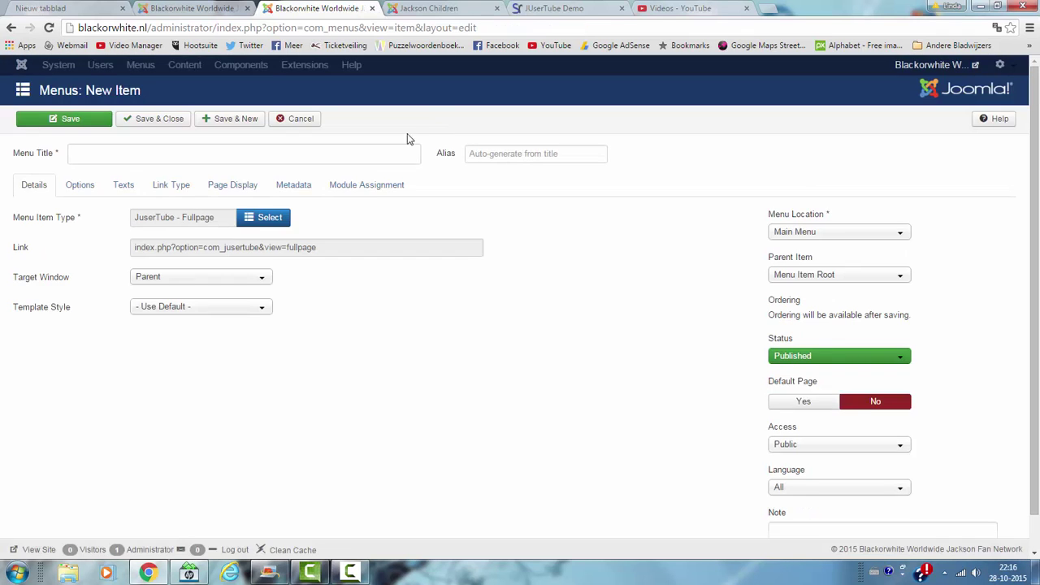
Give the new menu item the title Latoya and the alias Latoya Jackson.
click(122, 153)
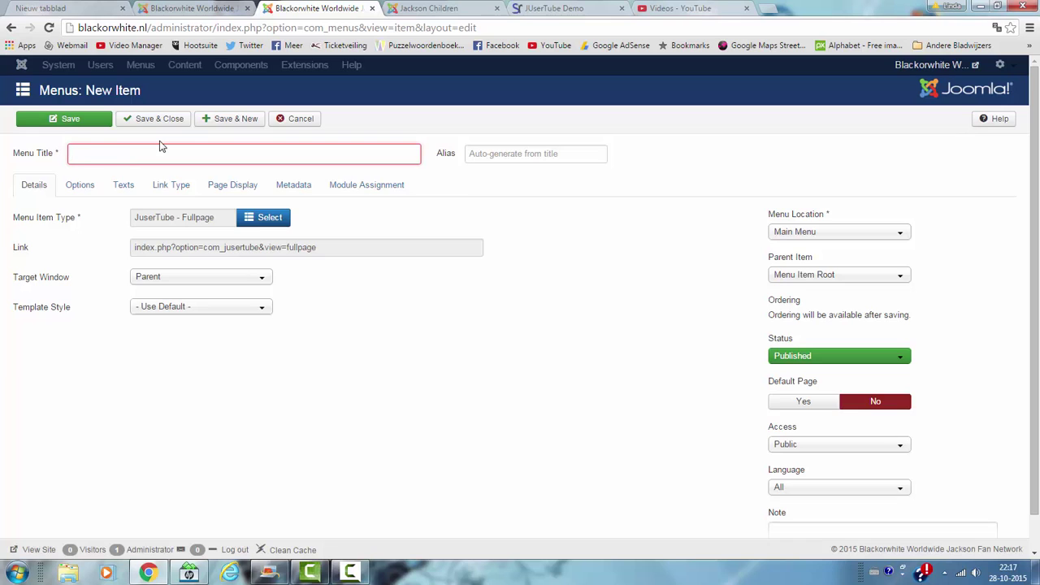
text(Latoya)
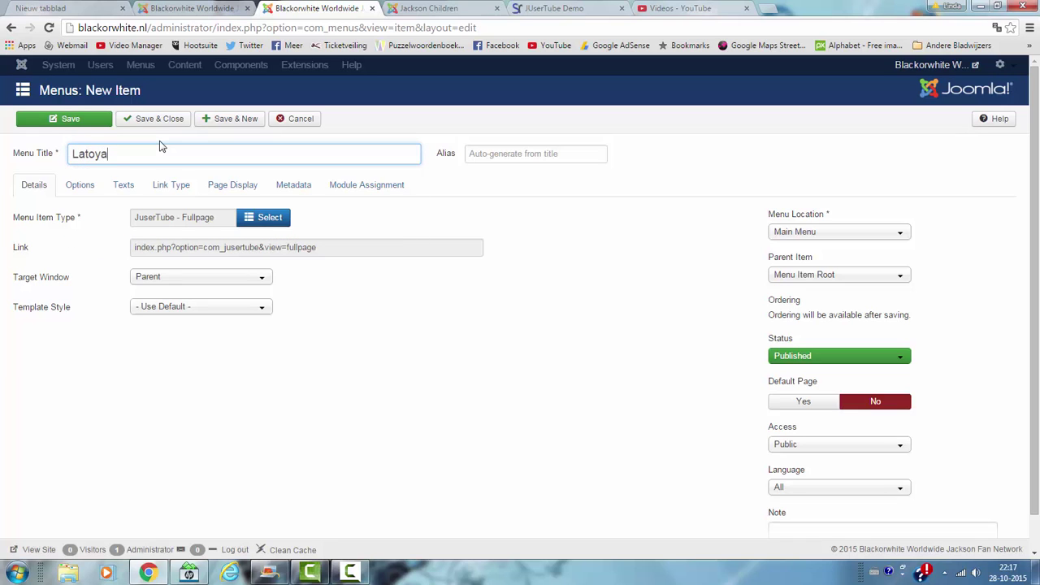
key(Tab)
text(Lay)
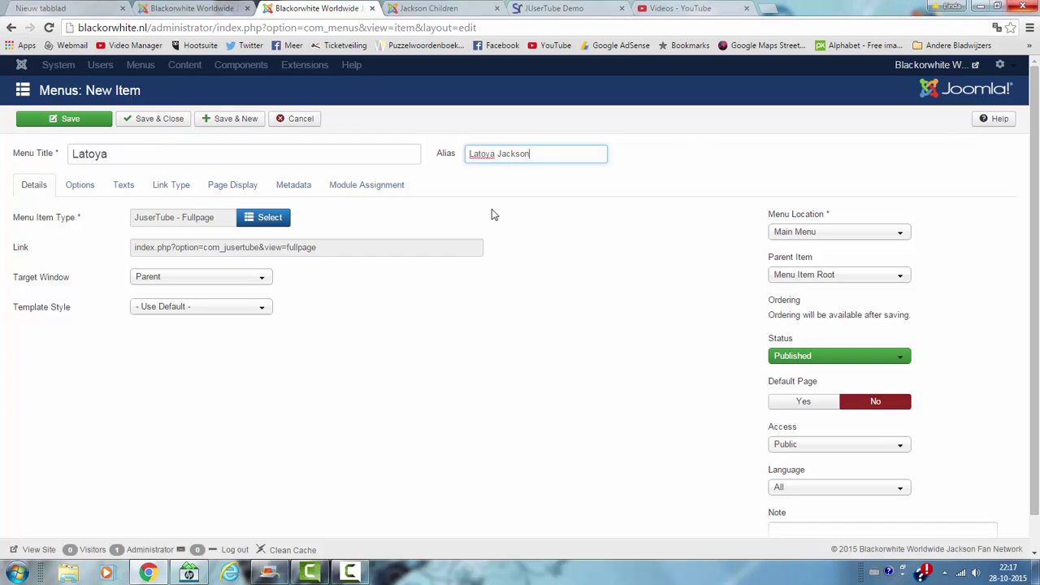
Open the menu item's options, switch to YouTube, and copy the Latoya playlist's ID from its web address.
click(79, 186)
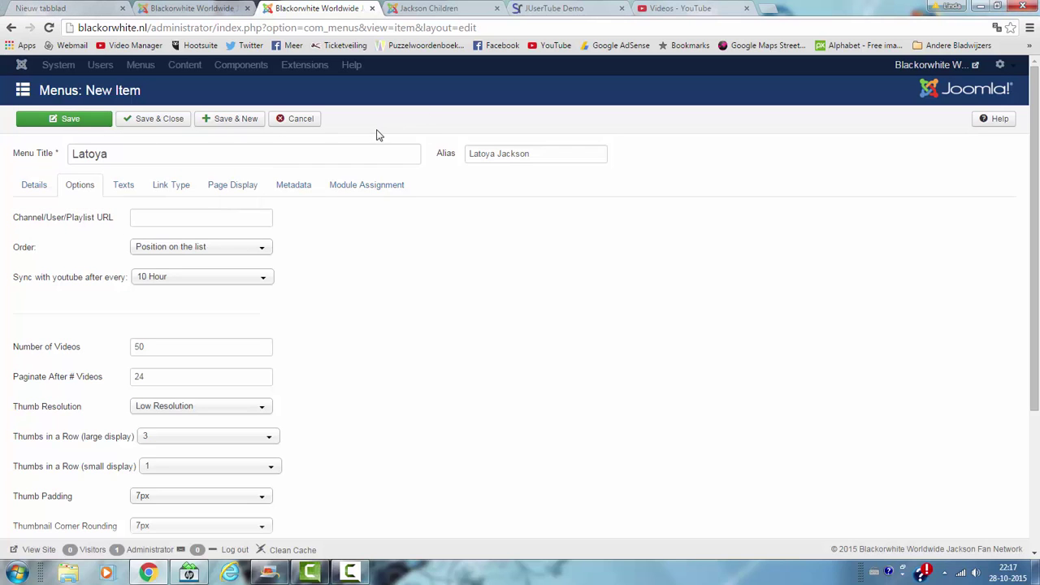
click(687, 10)
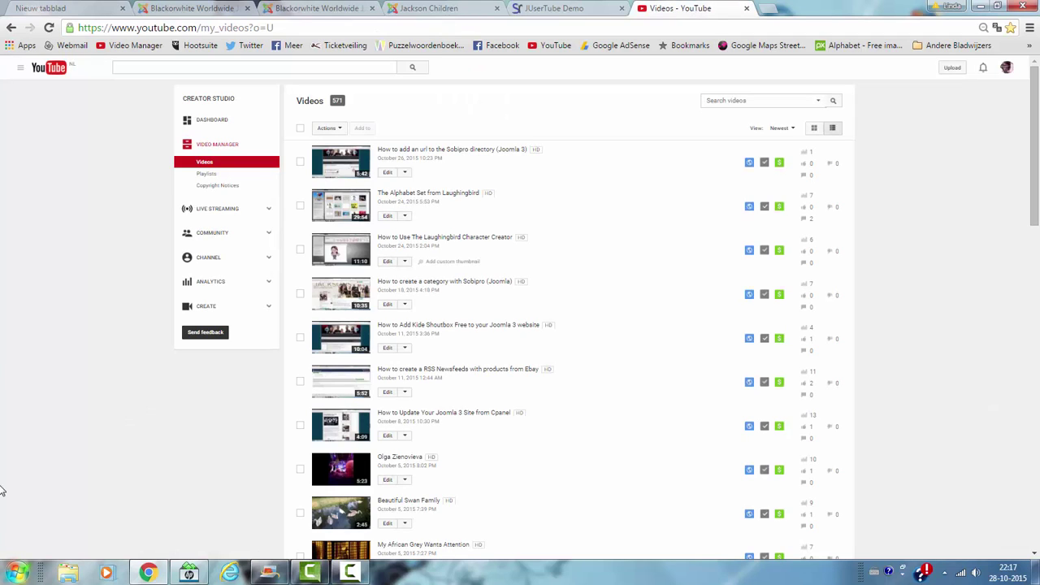
click(208, 175)
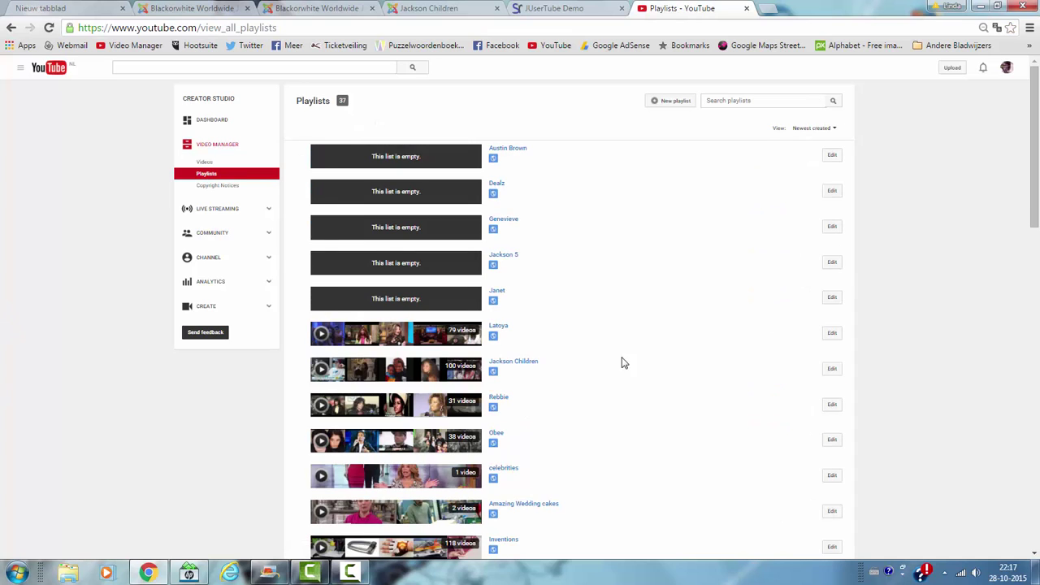
click(499, 328)
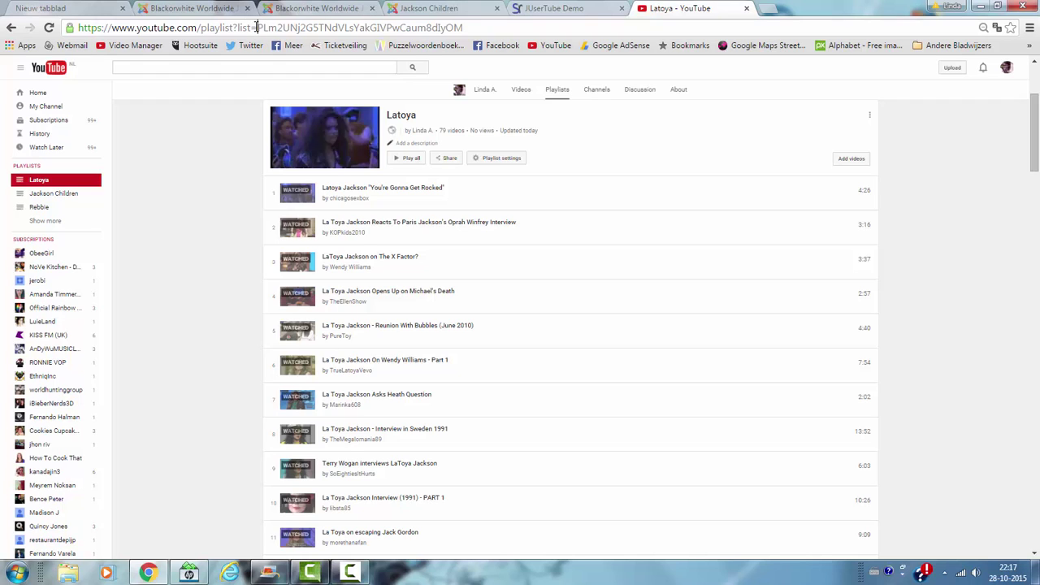
drag(257, 26, 480, 33)
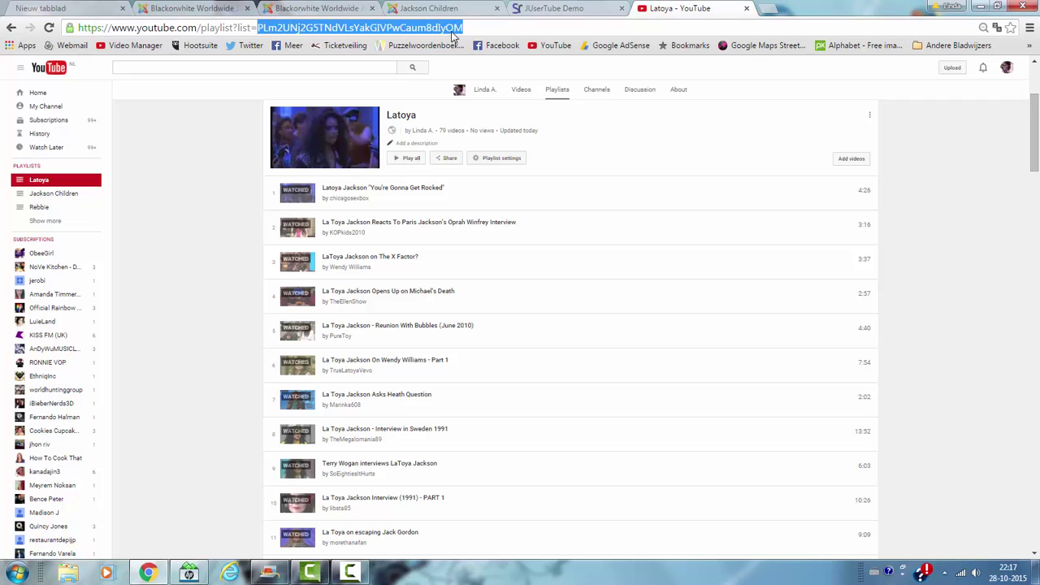
right_click(450, 31)
click(473, 74)
Back in Joomla, paste the copied playlist ID as the menu item's Channel/User/Playlist URL.
click(325, 10)
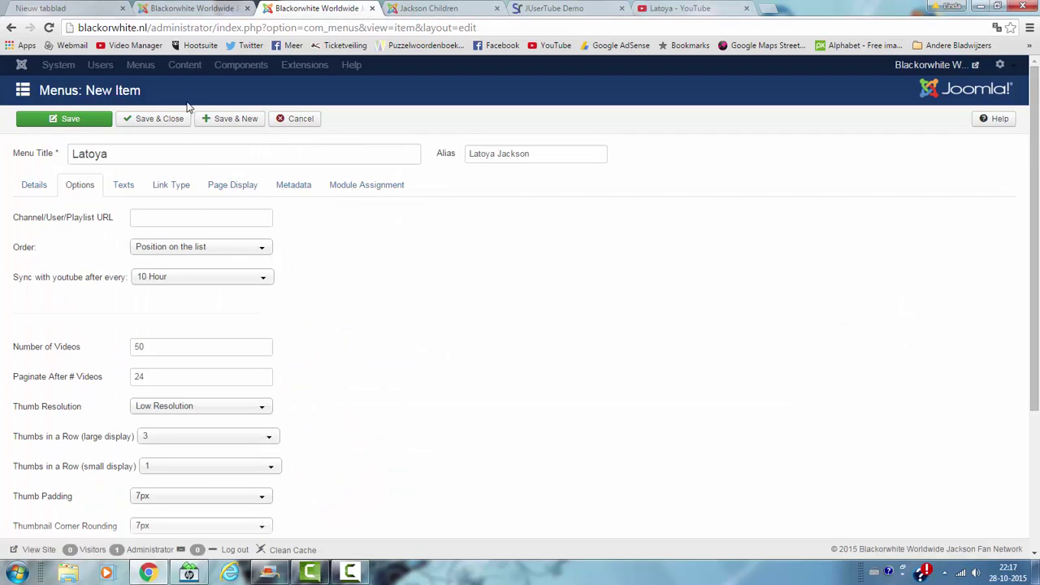
click(188, 215)
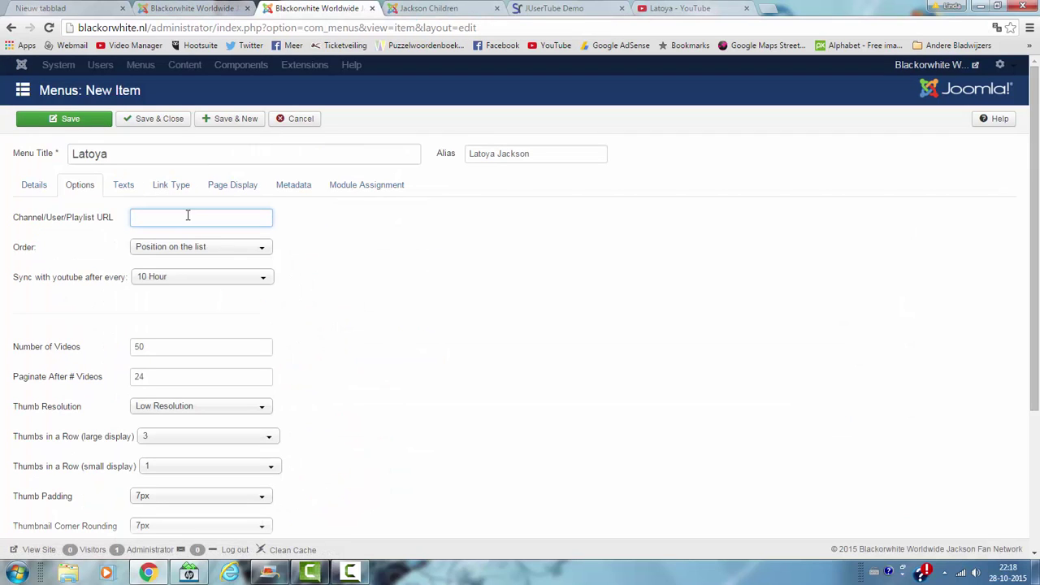
key(ctrl+v)
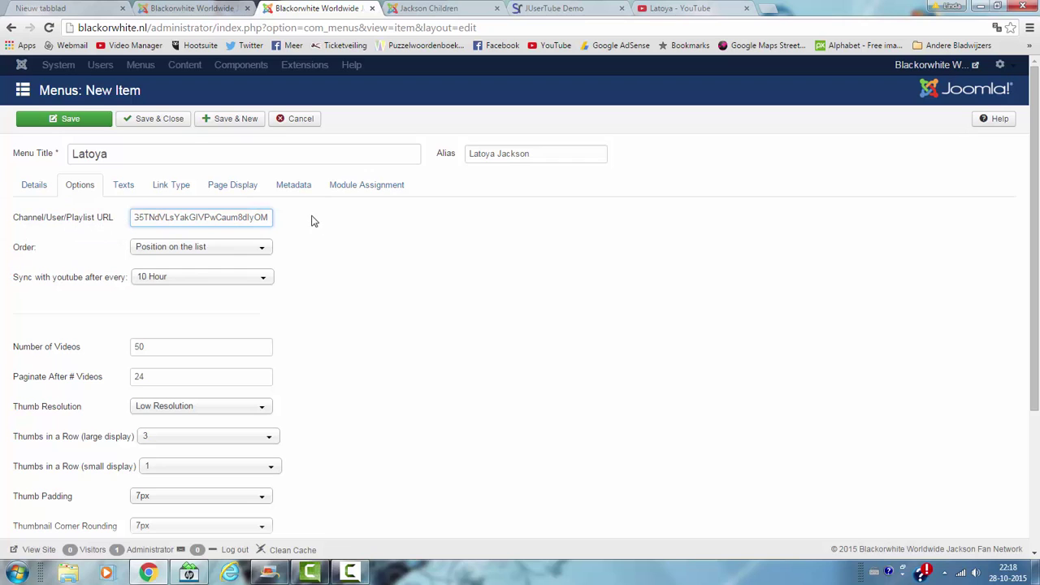
Set the menu item's Paginate After # Videos to 9 and its Number of Videos to 100.
scroll(338, 241, down, 1)
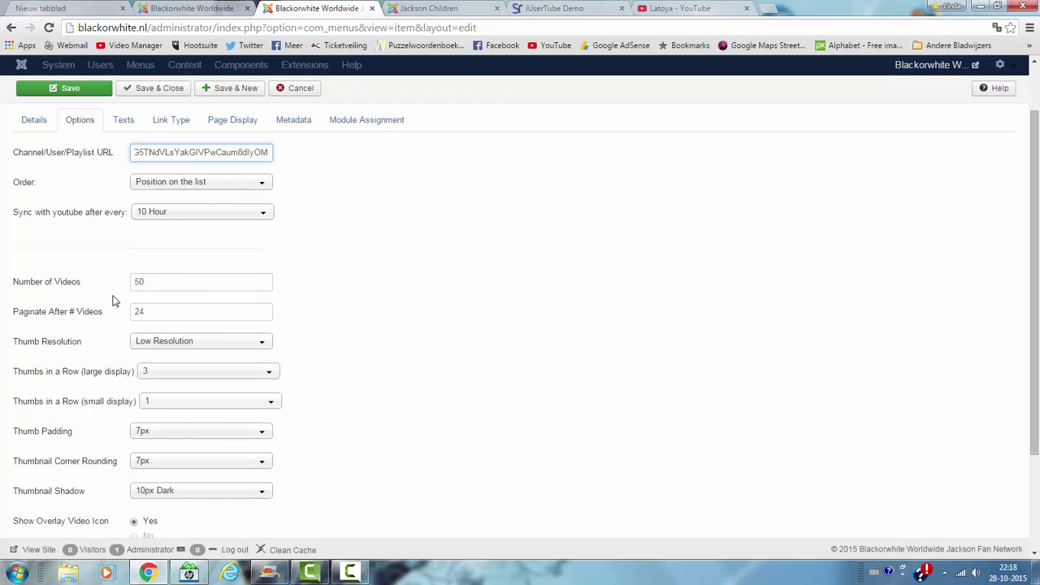
click(155, 282)
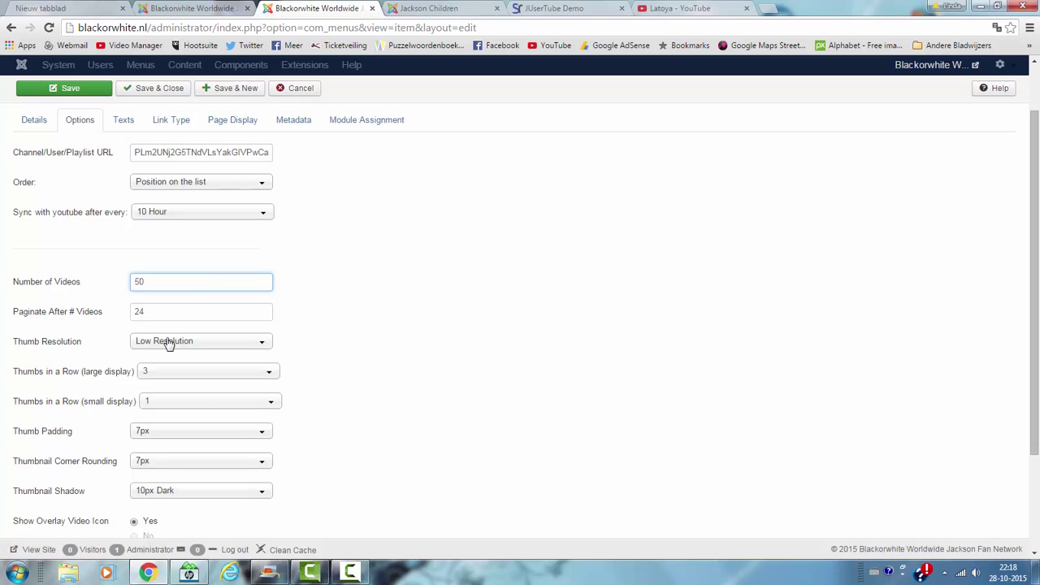
double_click(138, 312)
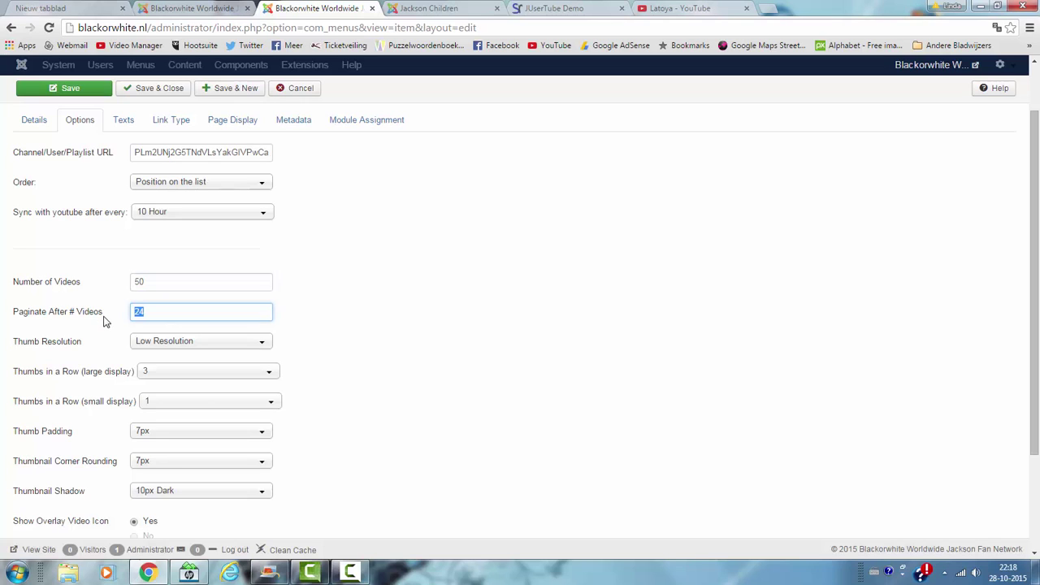
text(9)
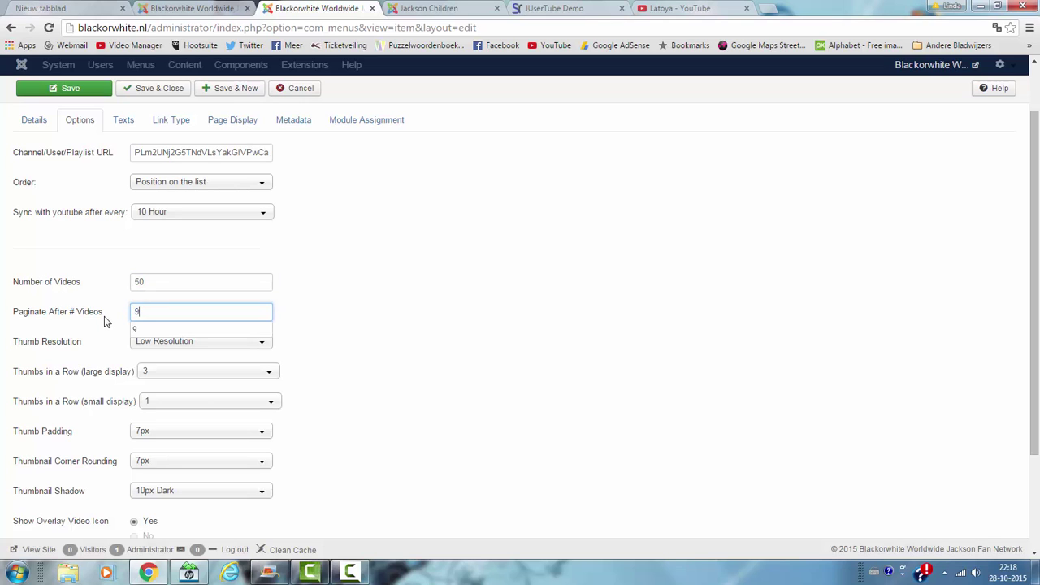
click(143, 281)
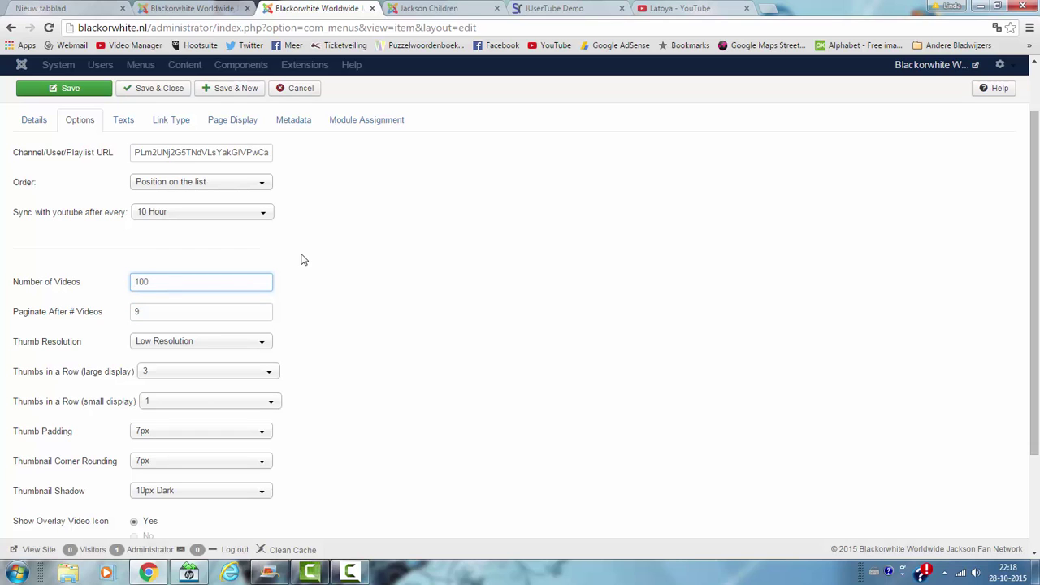
Set the menu item's Thumb Resolution to High Resolution.
scroll(222, 274, down, 1)
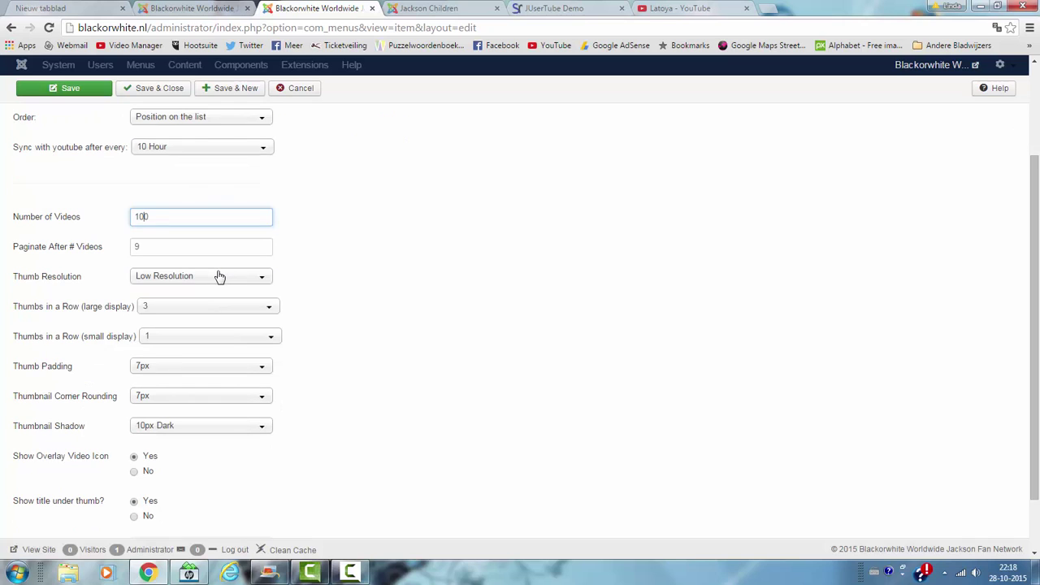
click(219, 276)
click(193, 304)
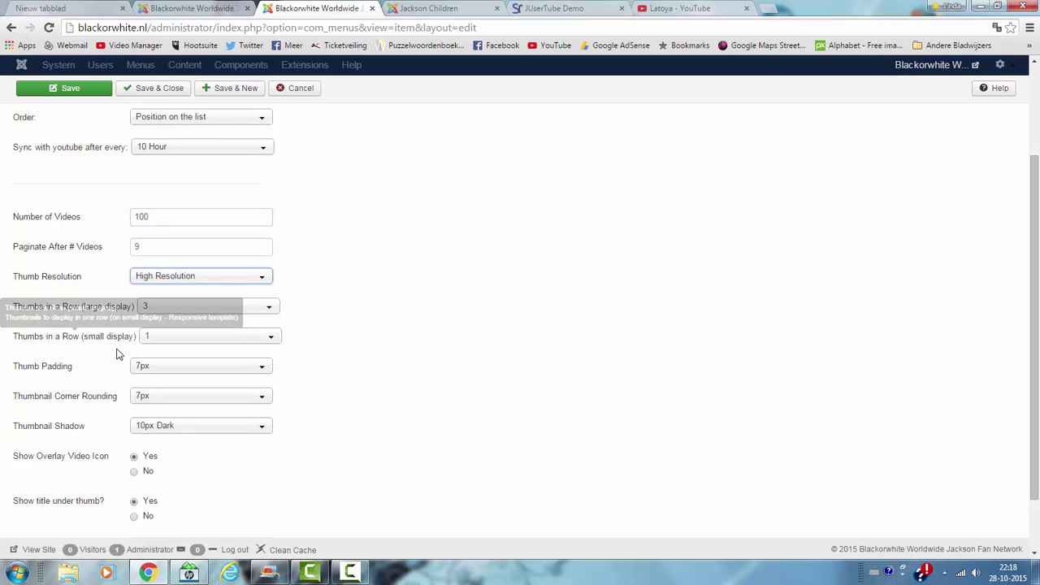
Review the remaining thumbnail and title options, plus the menu item's module assignment, page display and details settings.
scroll(373, 325, down, 1)
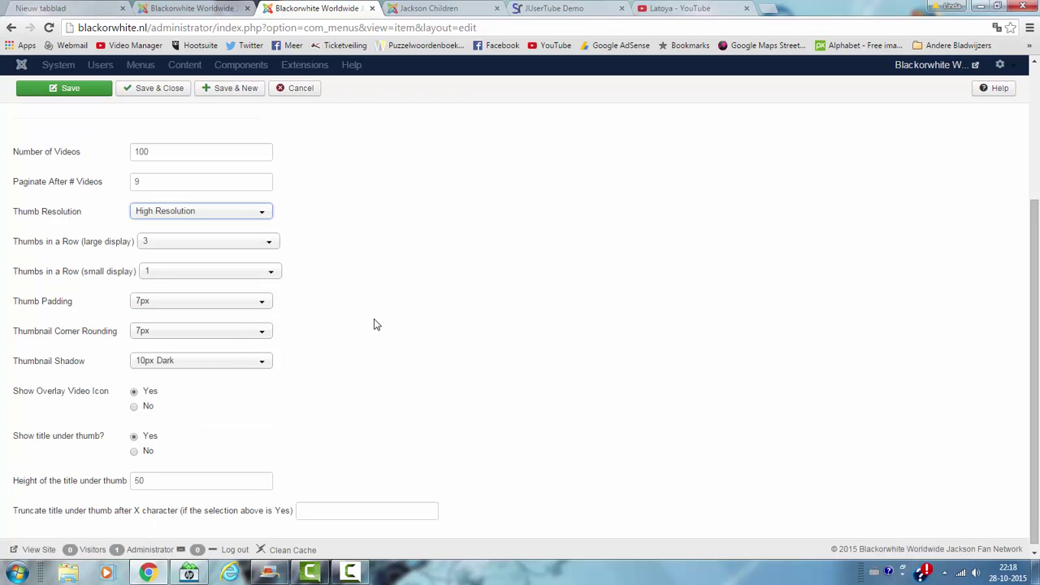
scroll(17, 352, up, 1)
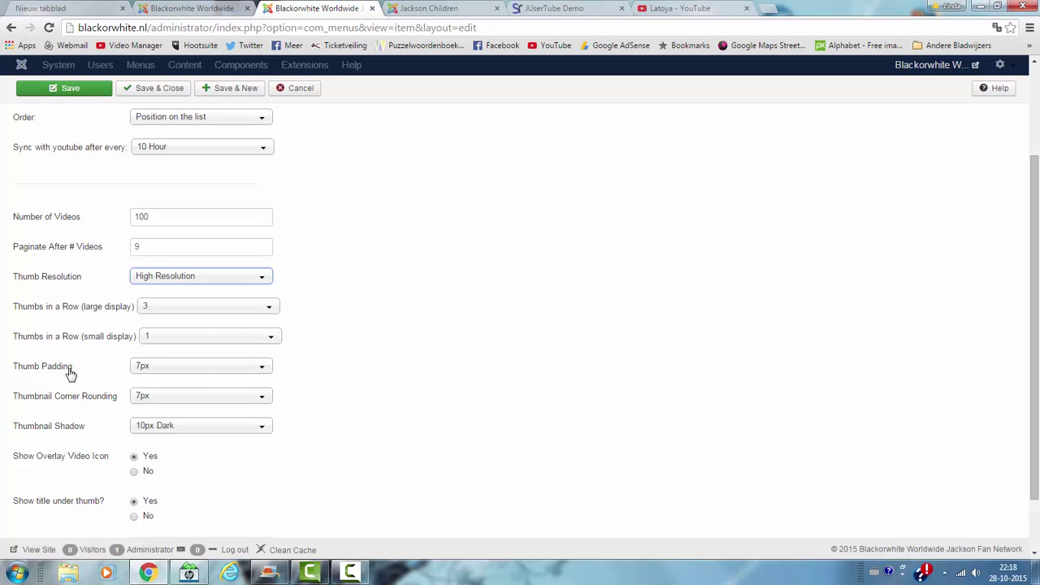
scroll(71, 374, down, 1)
scroll(71, 374, down, 1)
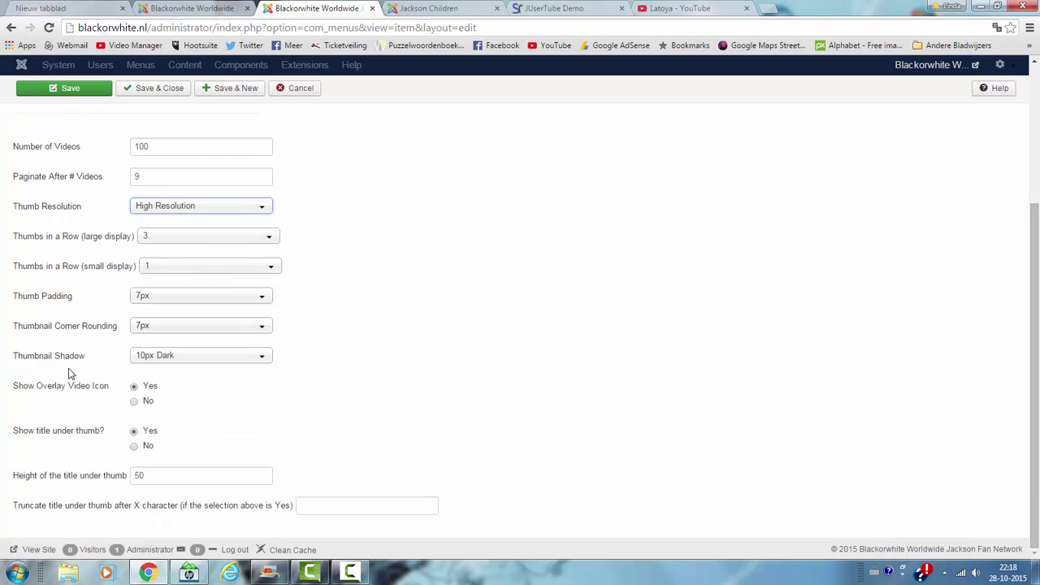
scroll(70, 372, up, 3)
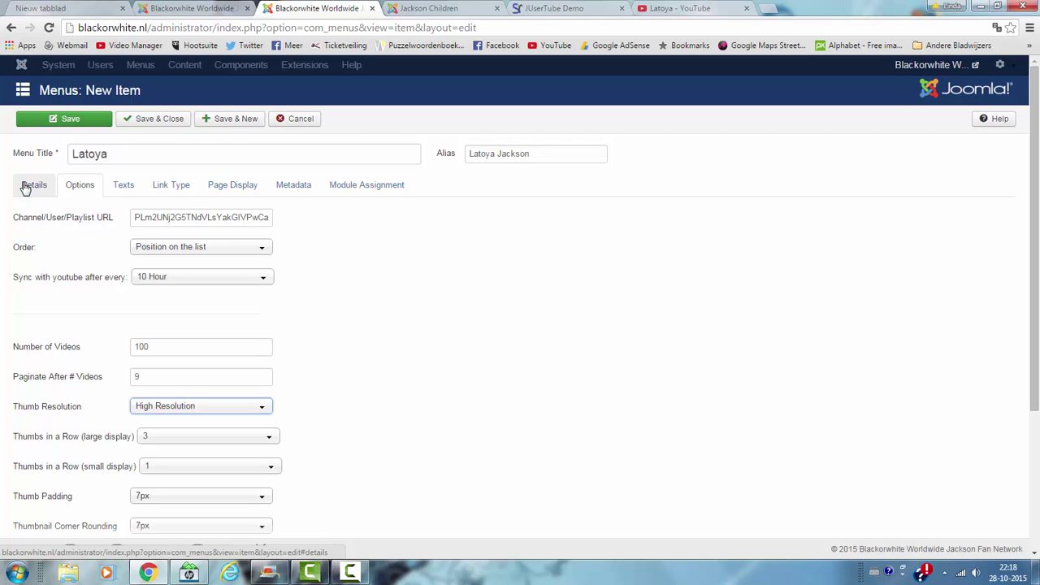
click(360, 188)
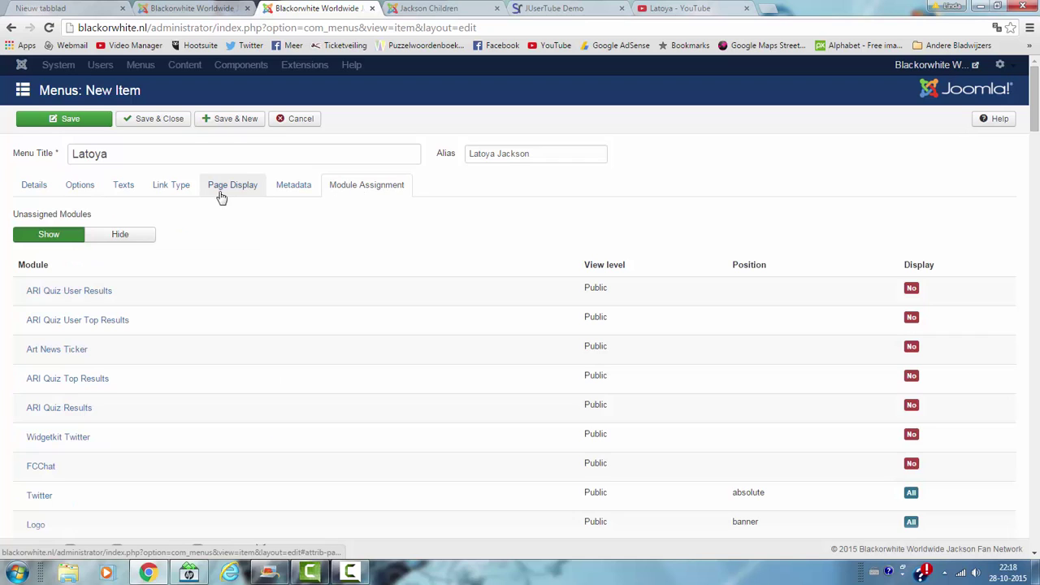
click(63, 192)
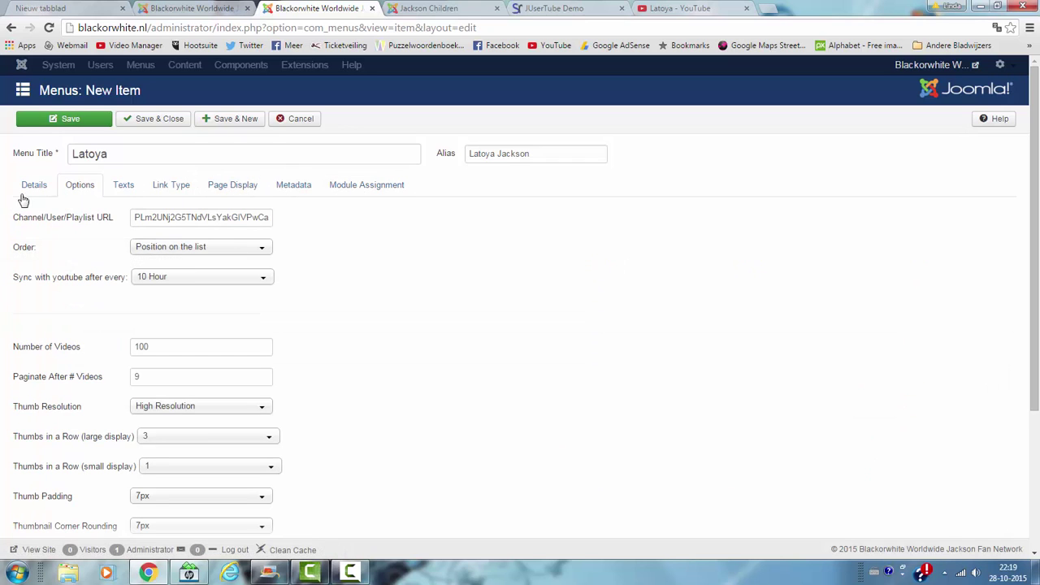
click(223, 187)
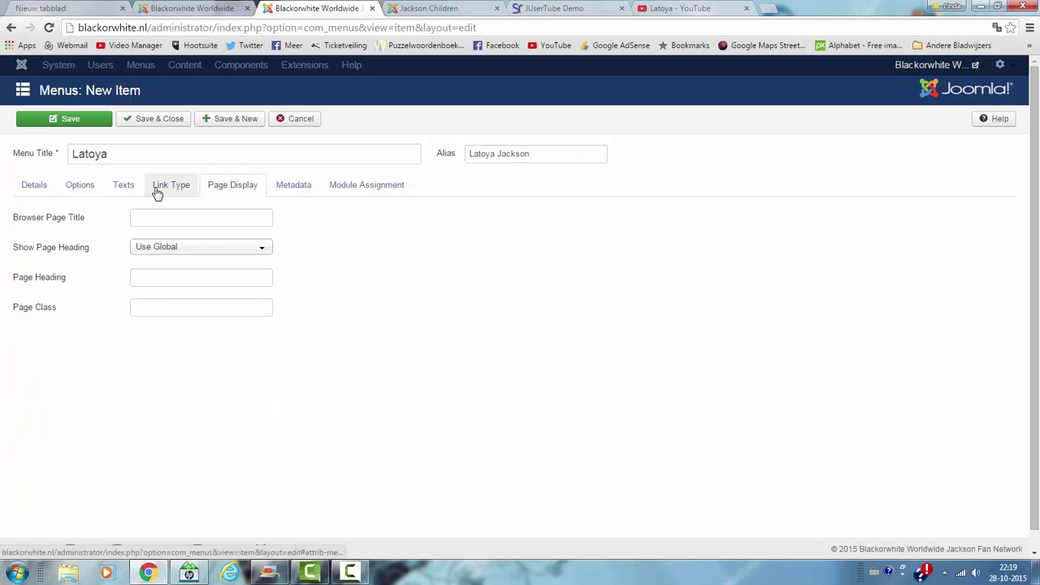
click(46, 190)
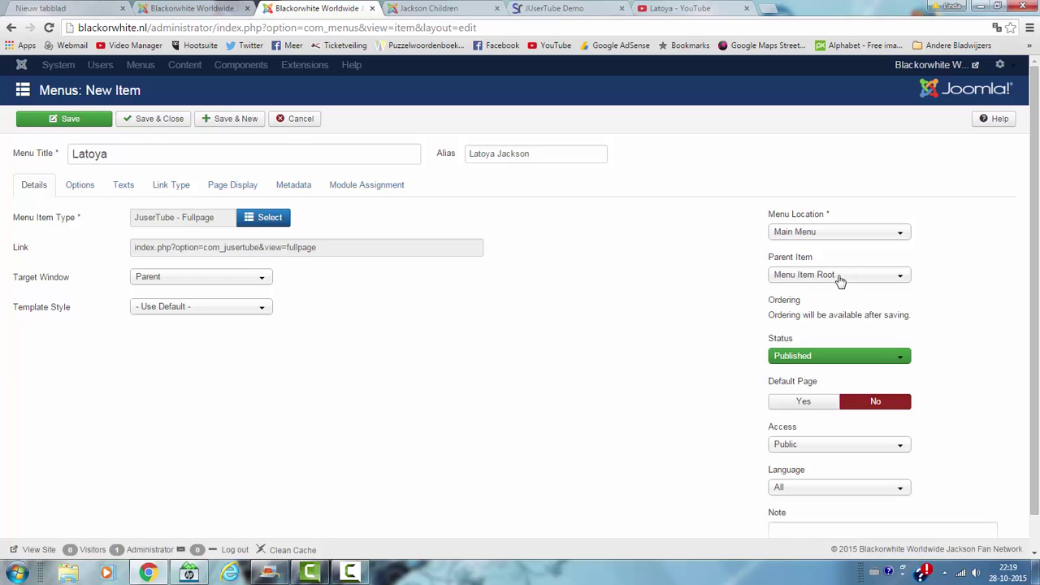
Save the new Latoya menu item and check its ordering and menu location choices.
click(86, 119)
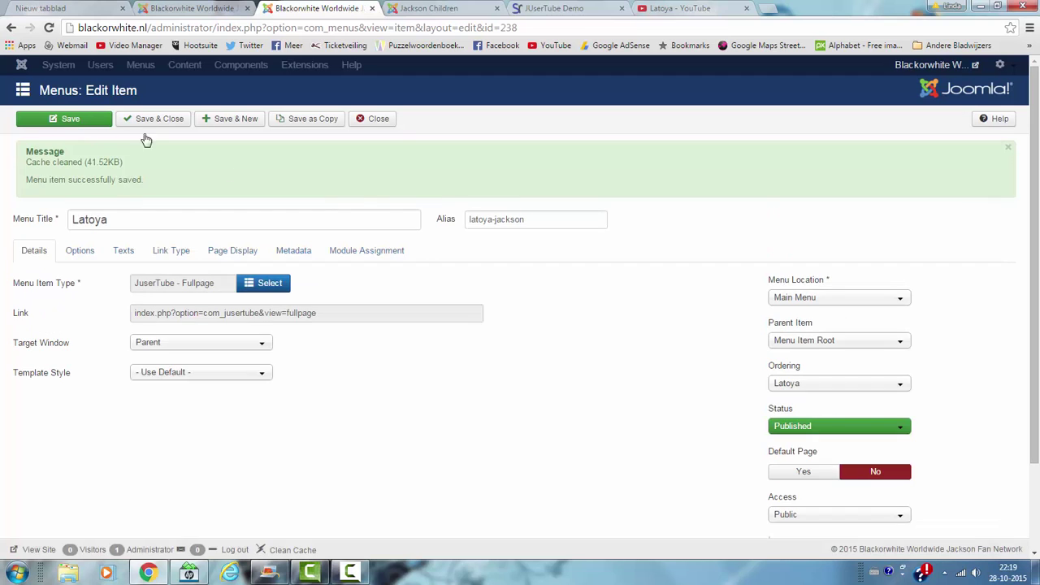
scroll(479, 300, down, 1)
click(802, 322)
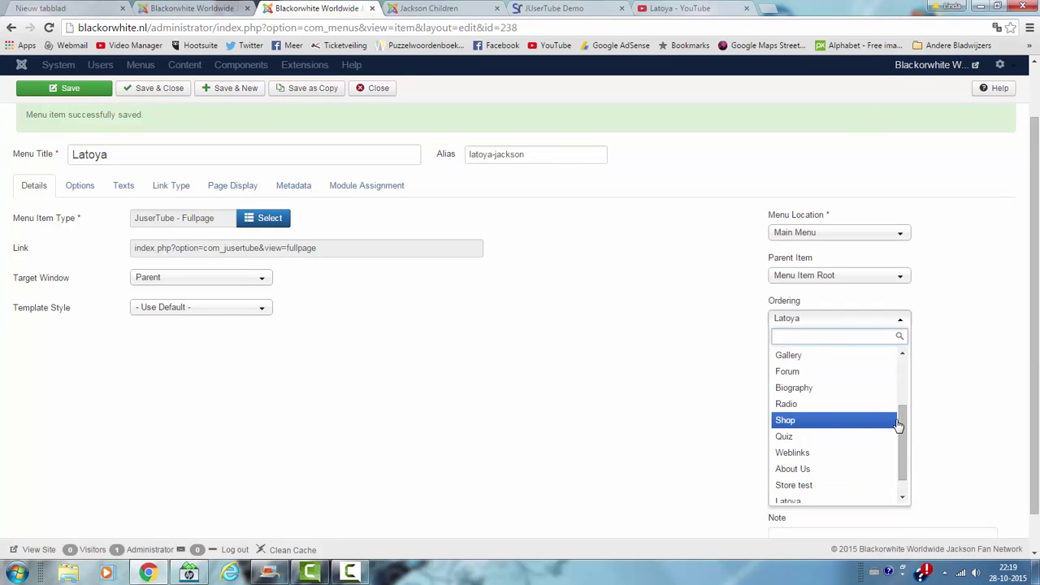
drag(901, 420, 910, 452)
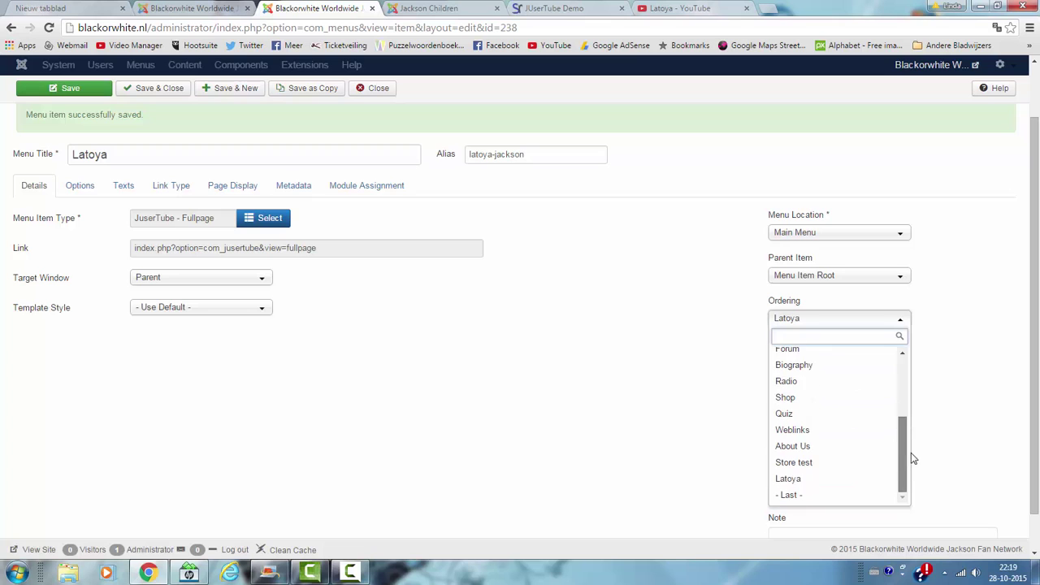
click(803, 233)
click(805, 234)
click(808, 237)
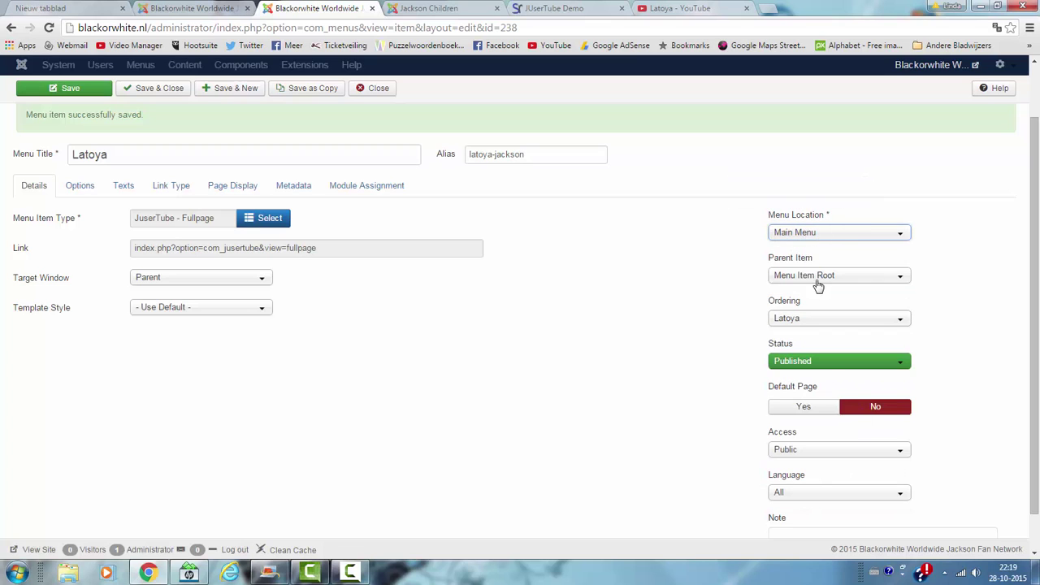
Set the Latoya menu item's parent item to Video and save it.
click(813, 277)
click(812, 277)
click(816, 275)
scroll(855, 357, down, 2)
scroll(856, 358, up, 2)
scroll(847, 337, down, 2)
scroll(847, 338, down, 6)
drag(902, 414, 847, 346)
click(848, 346)
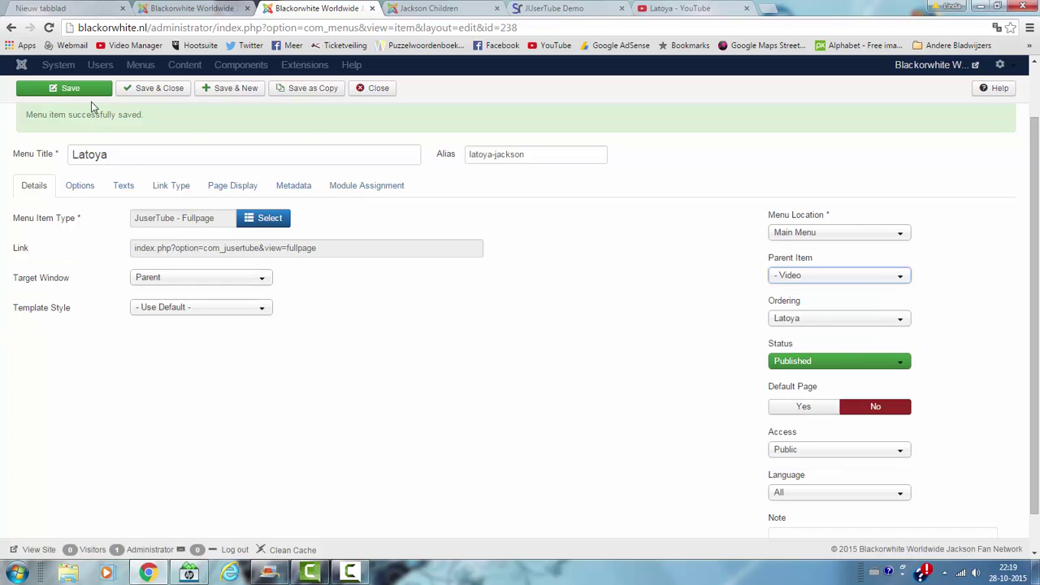
click(862, 317)
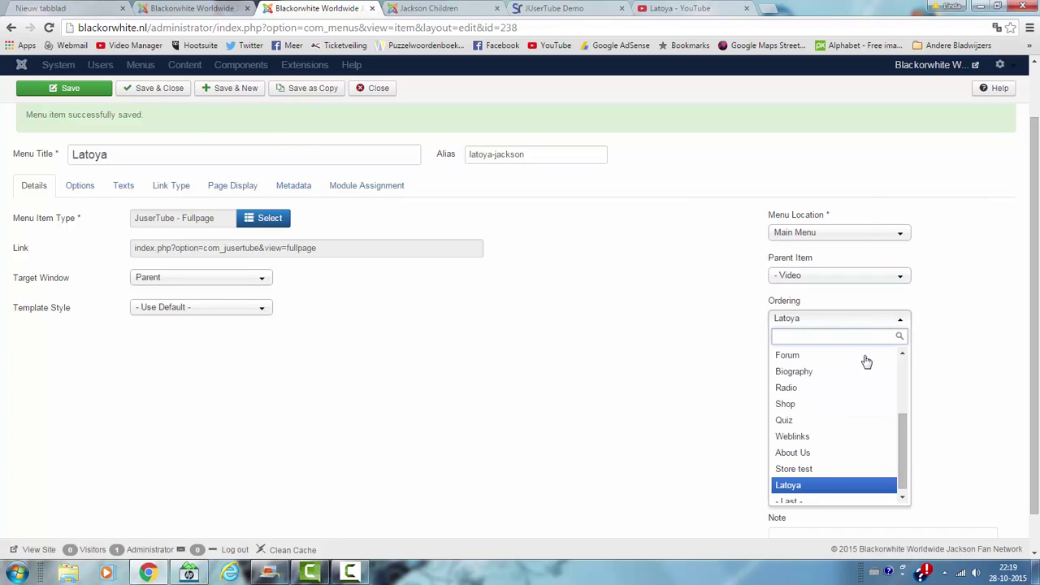
click(79, 88)
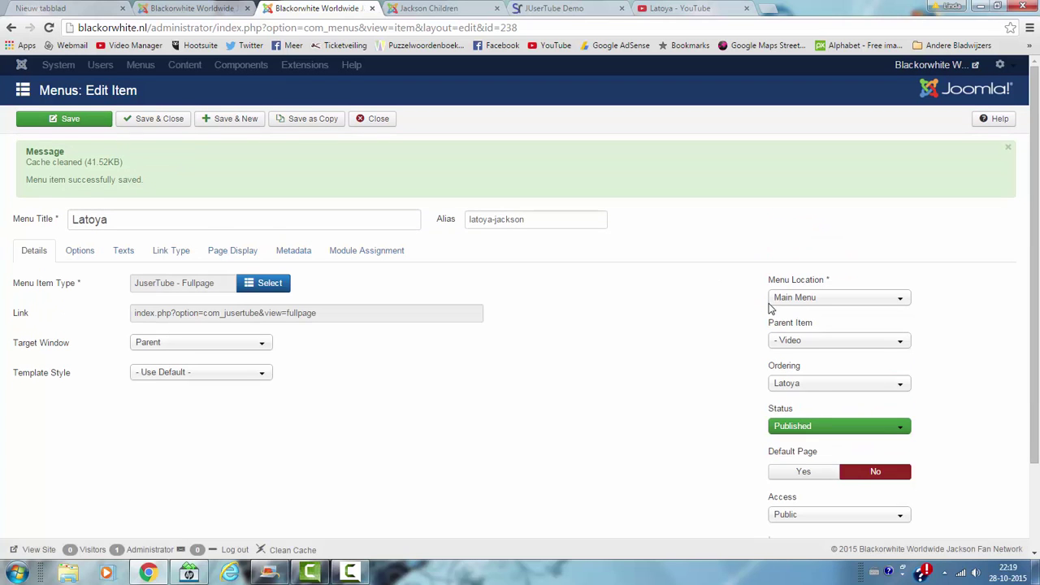
Choose Latoya as the menu item's ordering position under Video, then save and close the item.
click(828, 385)
scroll(854, 471, up, 3)
scroll(854, 471, down, 2)
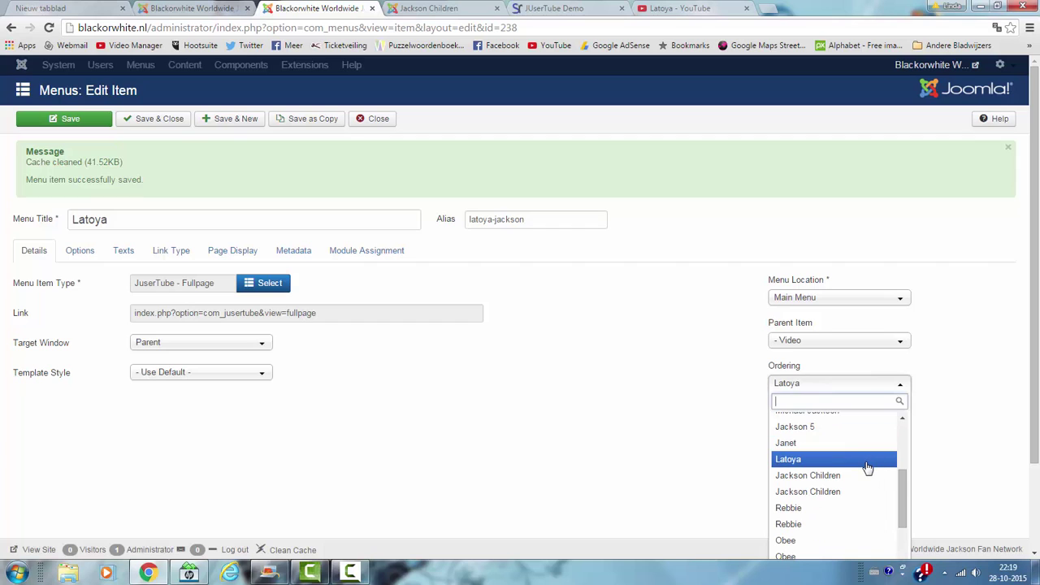
click(866, 462)
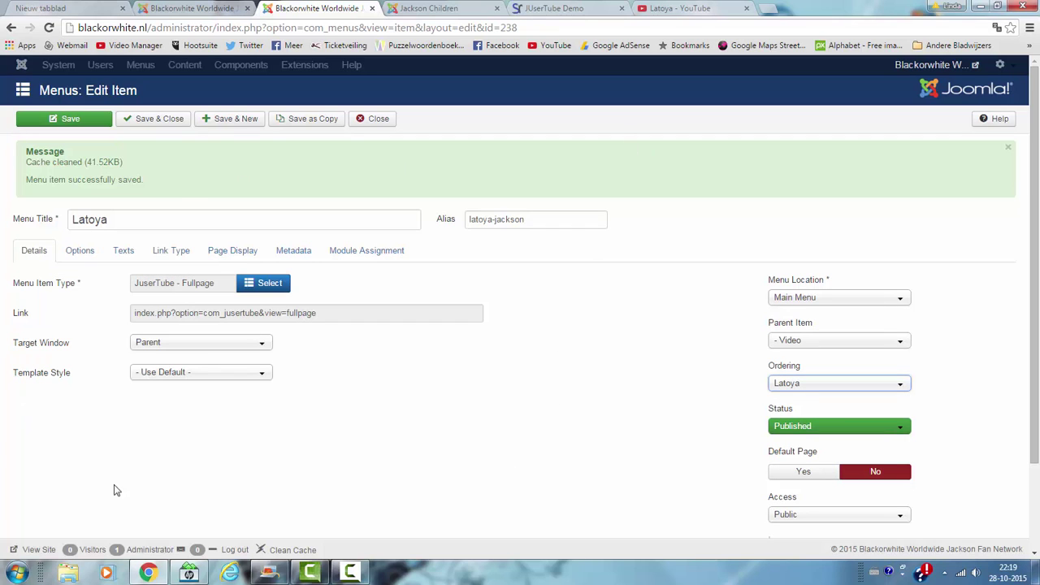
click(136, 119)
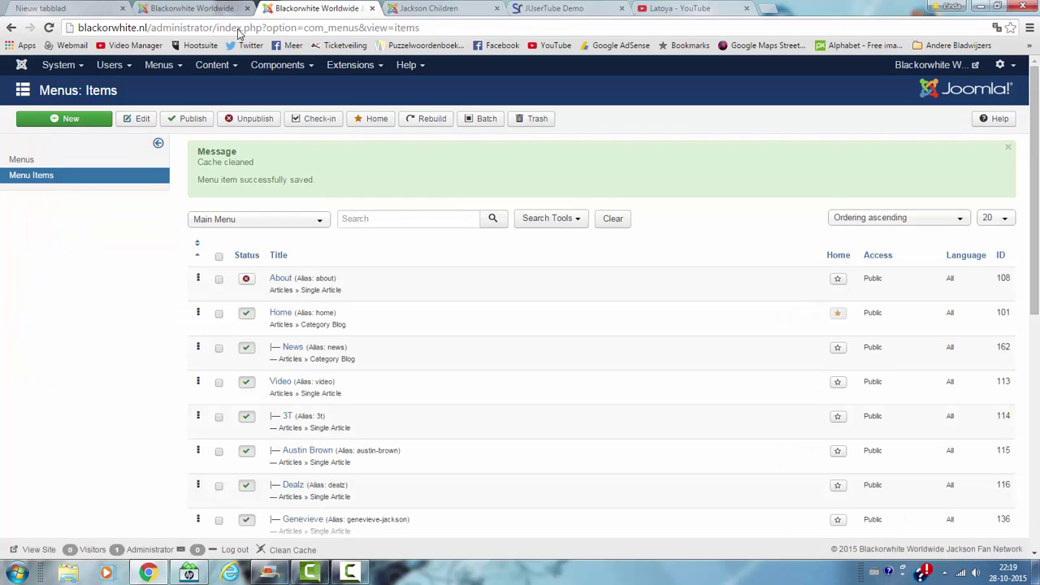
Go to the site's modules list and search it for jusertube.
click(378, 69)
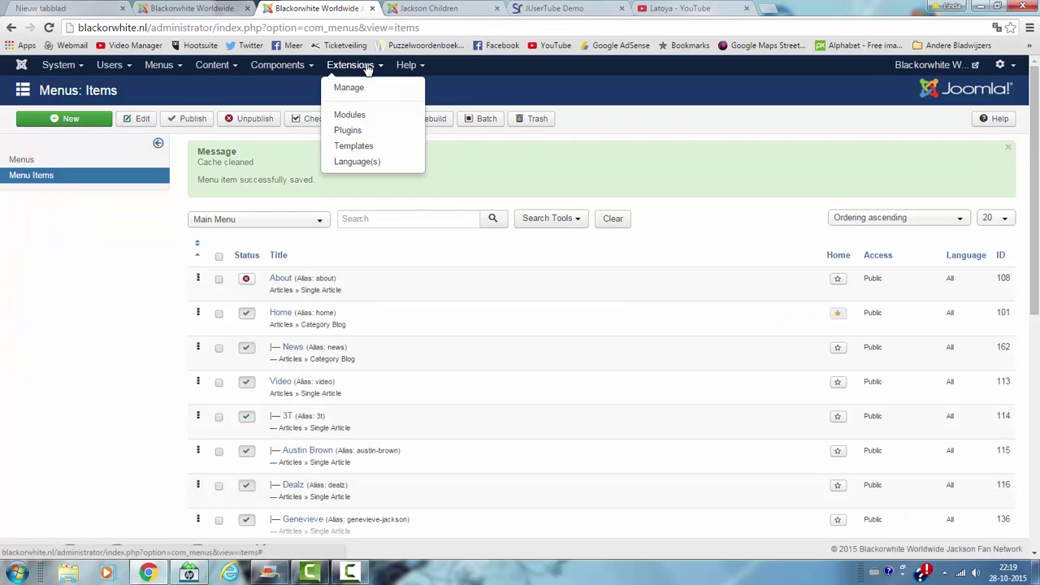
click(357, 113)
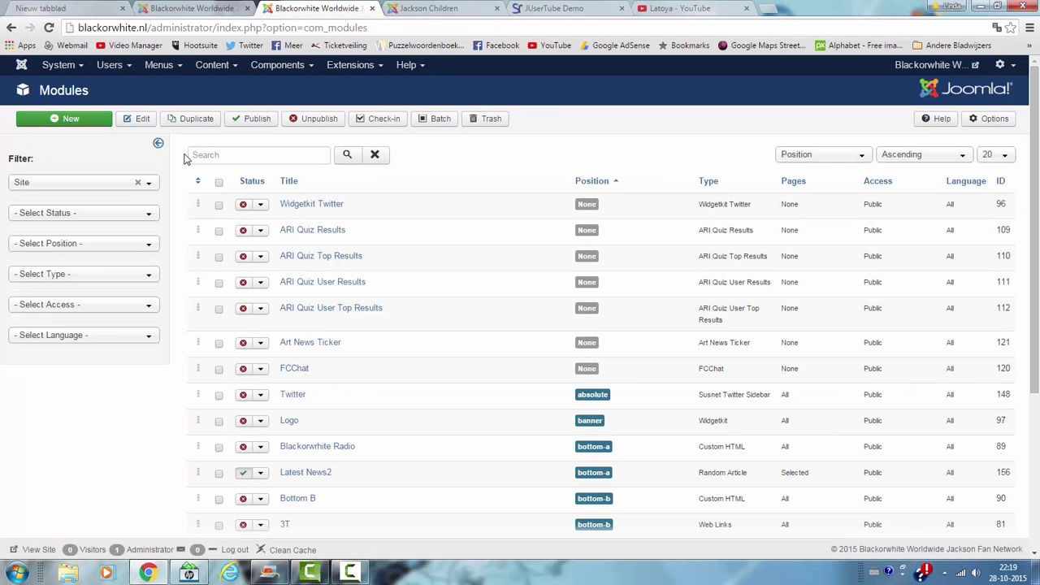
click(215, 157)
text(jud)
key(BackSpace)
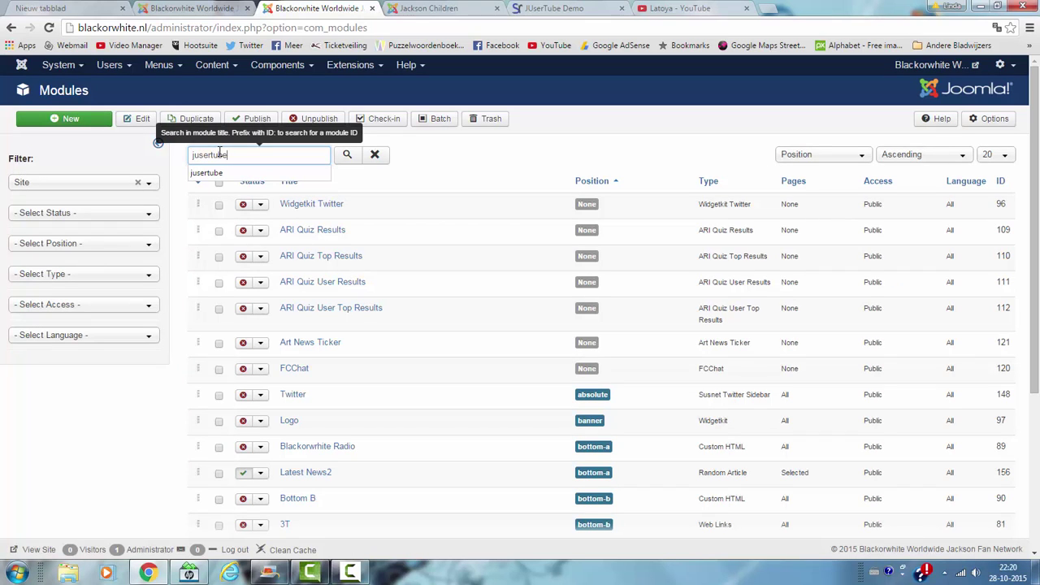
text(sertube)
key(Return)
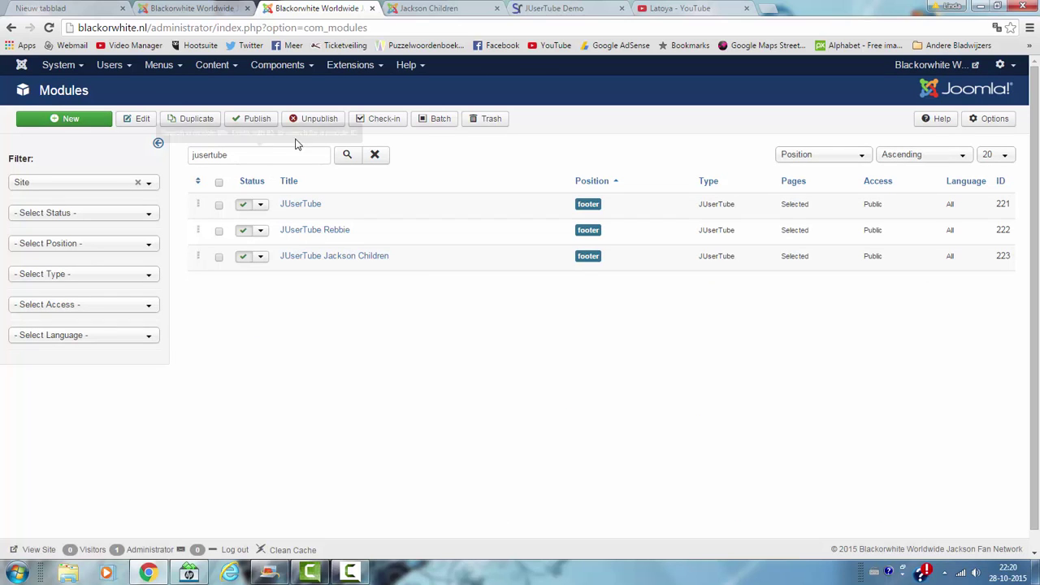
Open the JUserTube module, save it as a copy, and title the copy JUserTube Latoya.
click(299, 205)
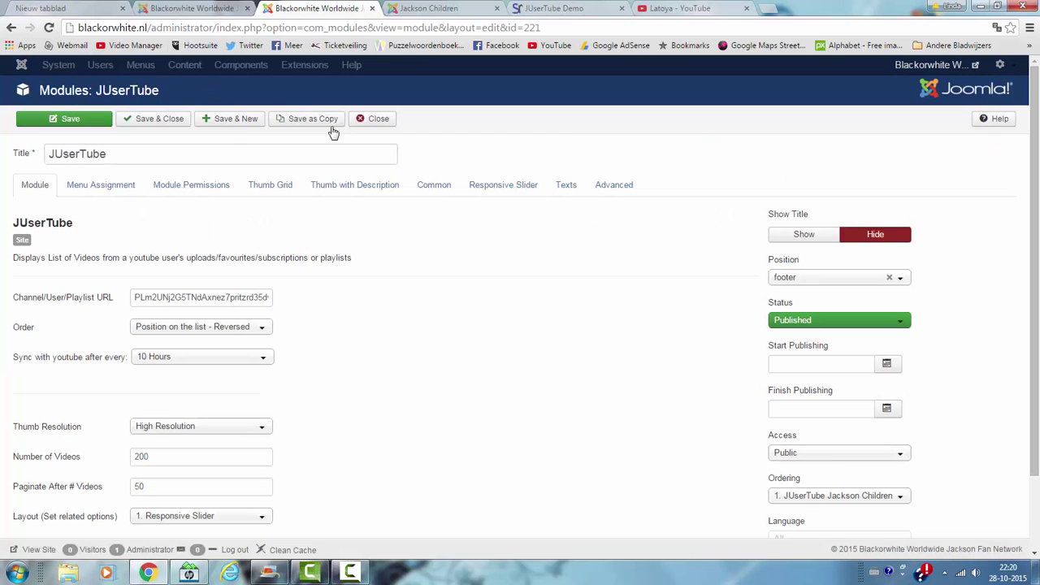
click(326, 121)
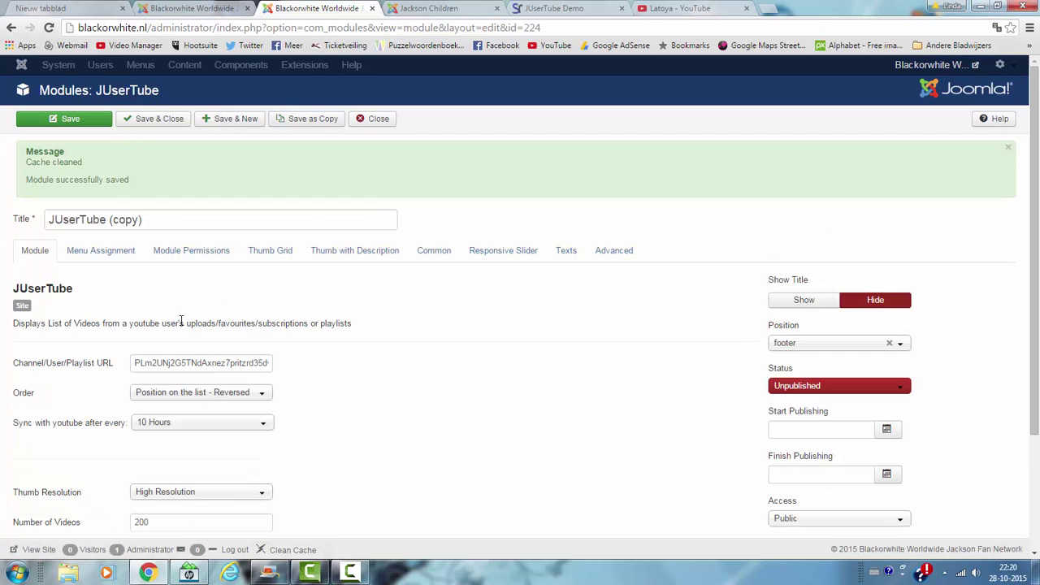
double_click(164, 224)
key(BackSpace)
text(Latoya)
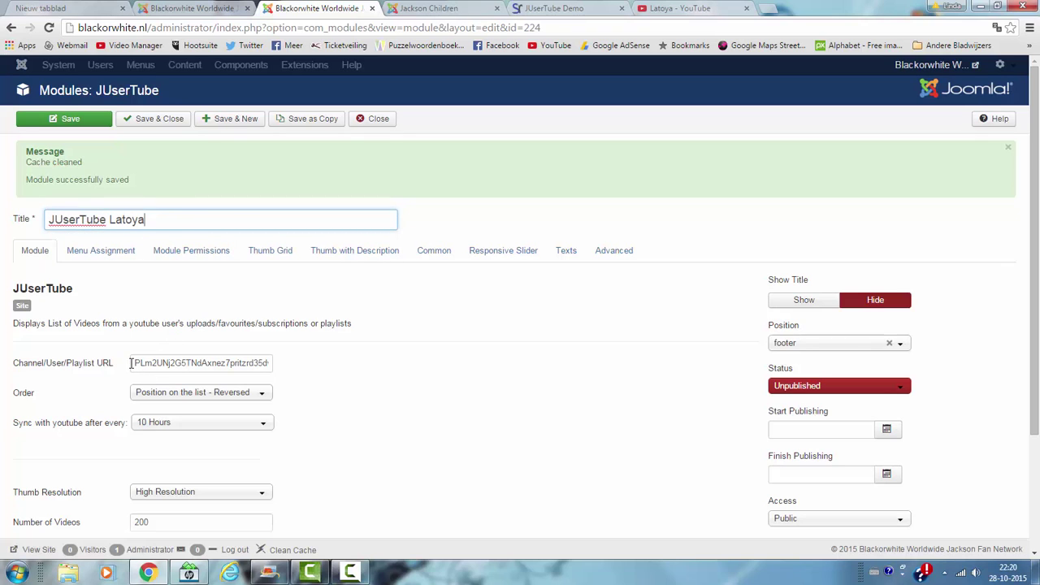
Replace the module copy's Channel/User/Playlist URL with the copied Latoya playlist ID.
drag(131, 363, 400, 370)
key(BackSpace)
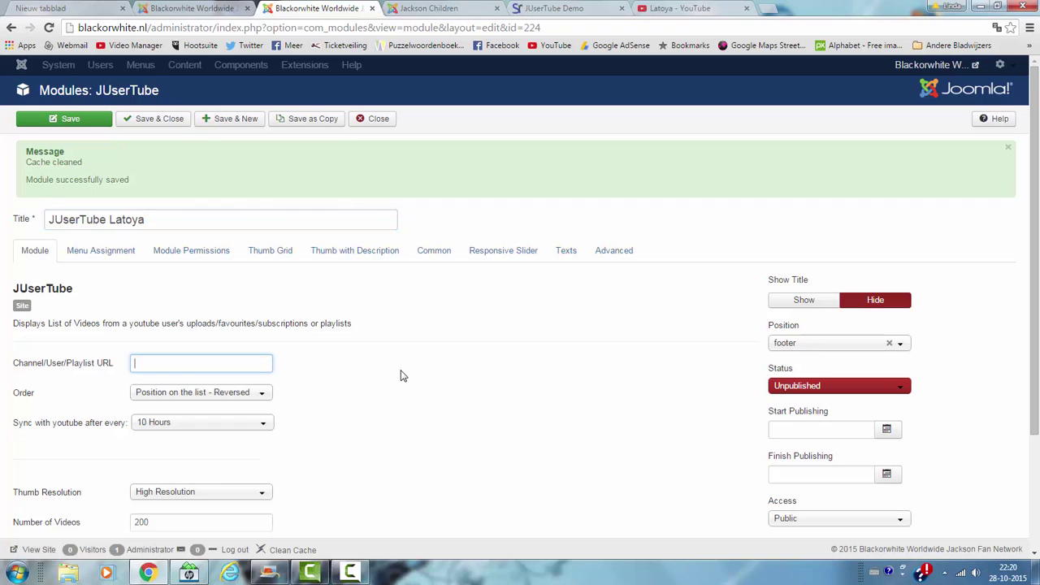
key(ctrl+v)
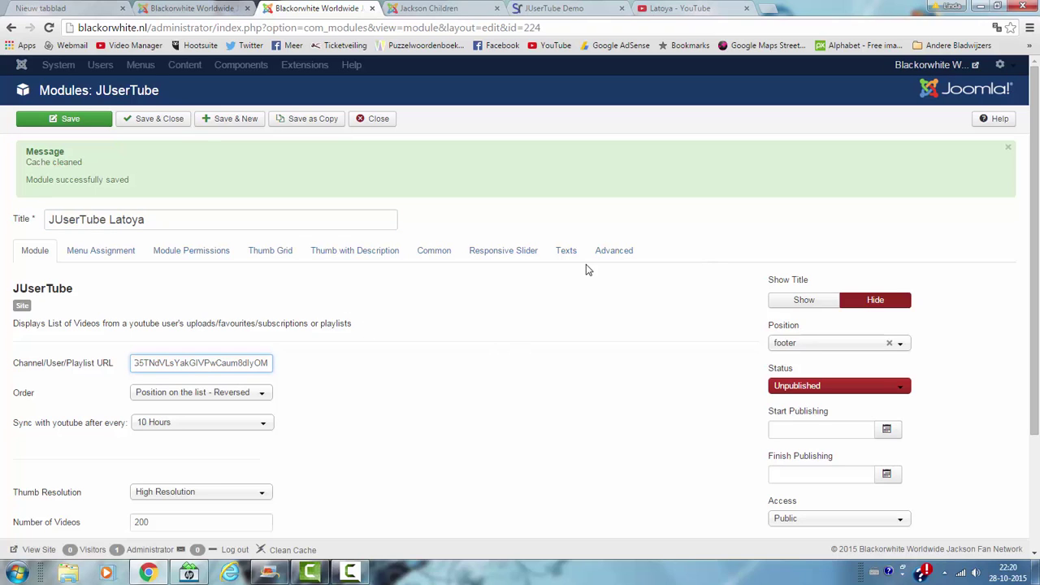
Set the JUserTube Latoya module's status to Published and check its layout settings.
click(793, 388)
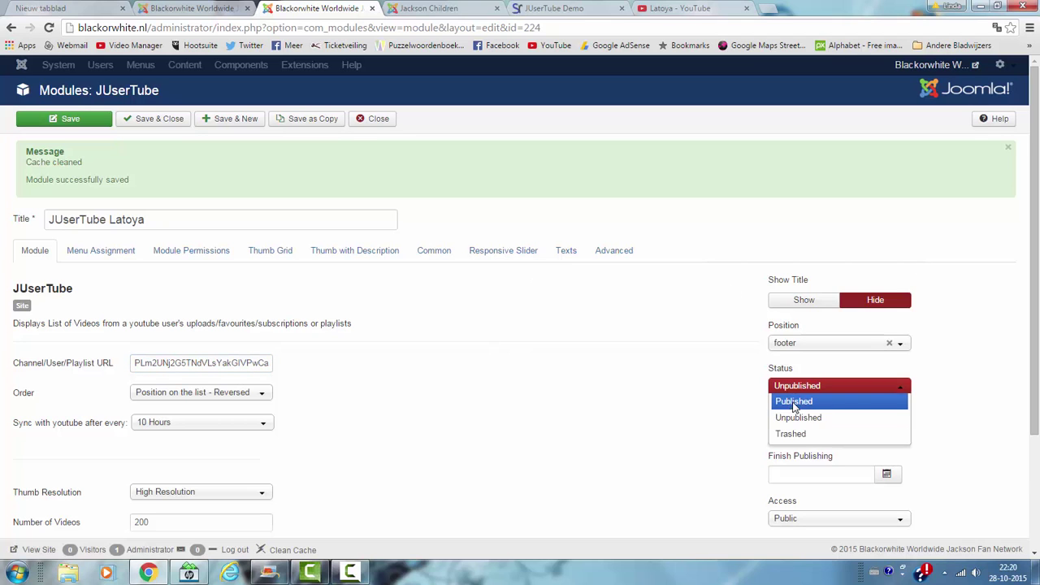
click(782, 401)
scroll(272, 382, down, 2)
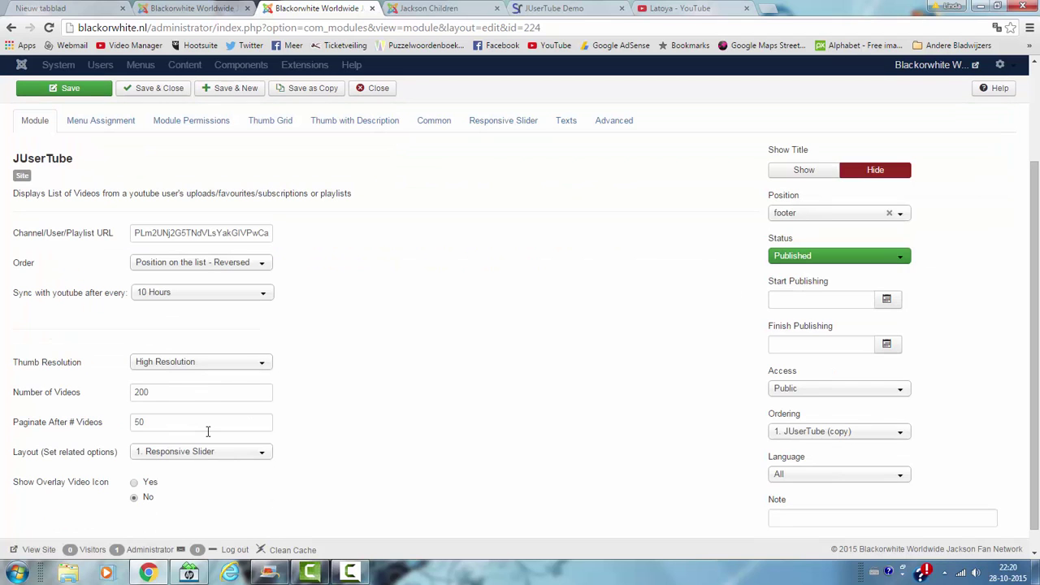
scroll(209, 428, up, 2)
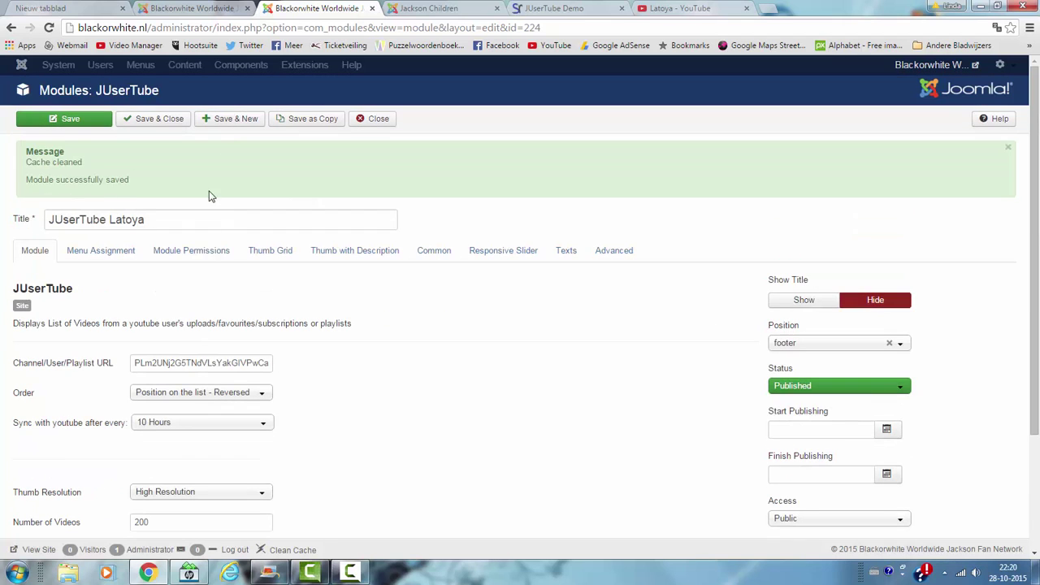
Assign the module to the Latoya menu item with alias latoya-jackson under Video, then save and close it.
click(91, 257)
scroll(369, 406, down, 3)
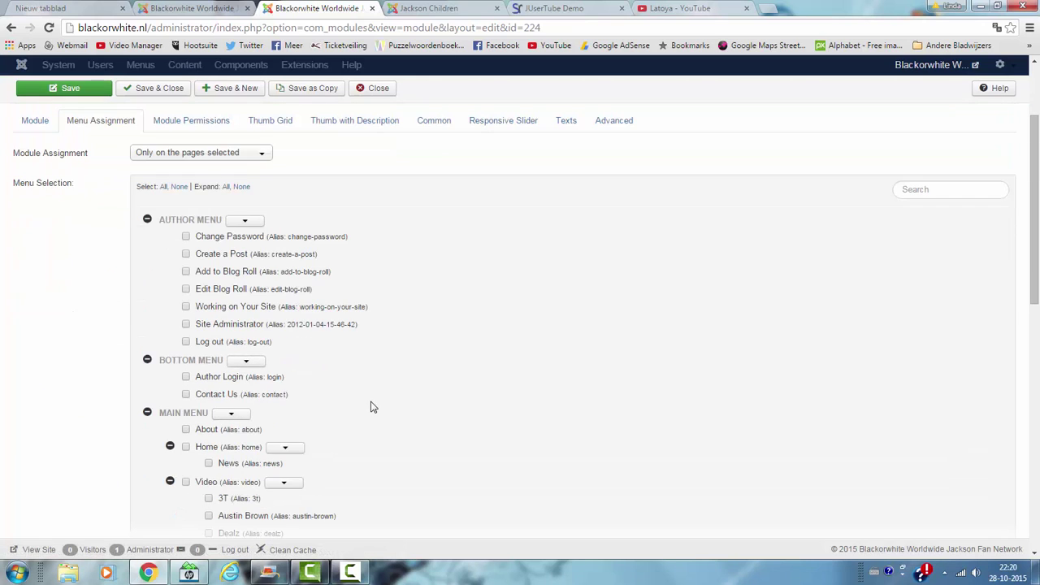
scroll(371, 406, down, 1)
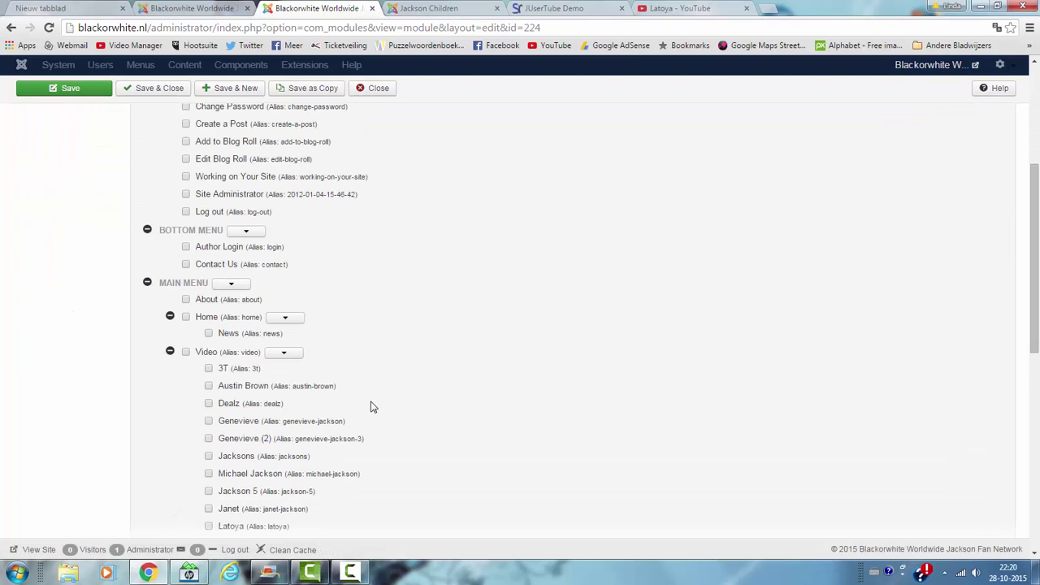
scroll(371, 406, down, 4)
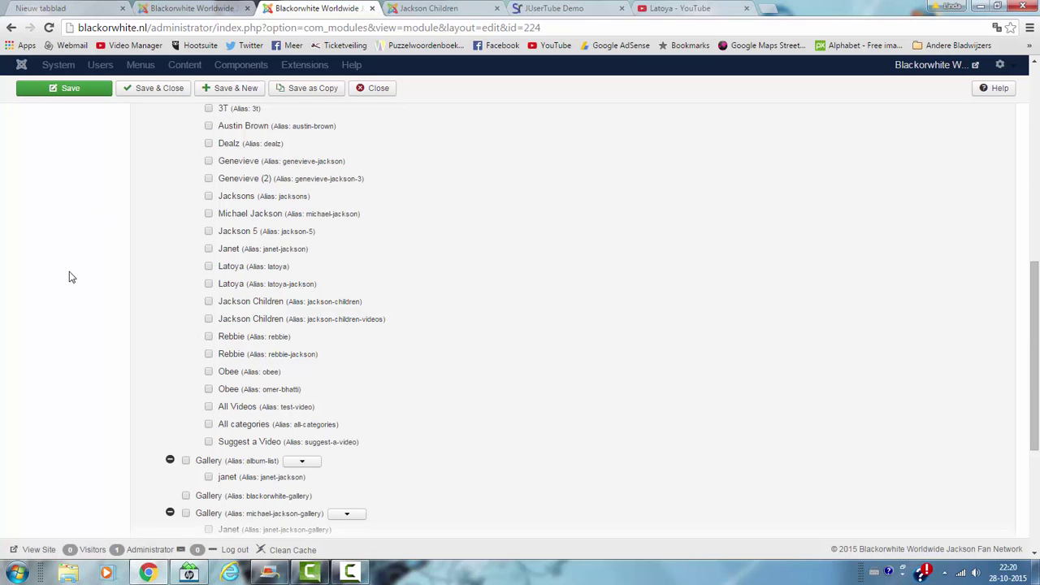
click(210, 285)
scroll(418, 271, up, 2)
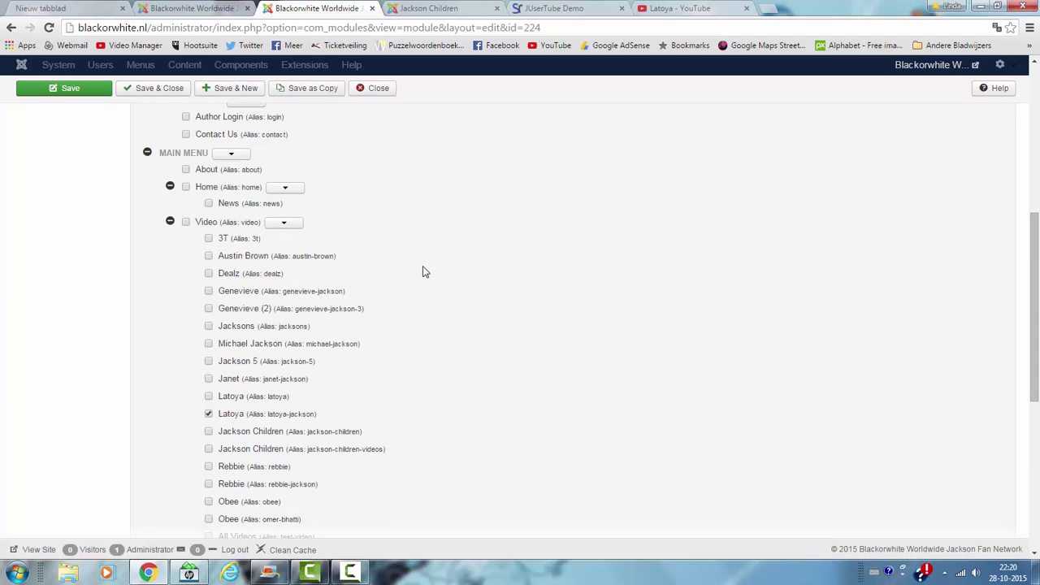
scroll(424, 271, up, 3)
key(ctrl+s)
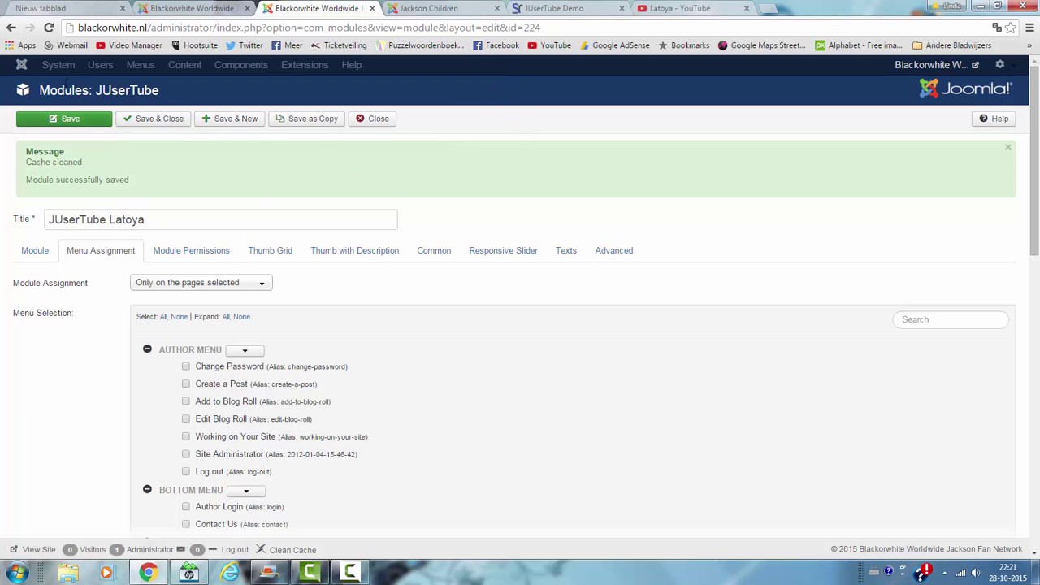
click(170, 122)
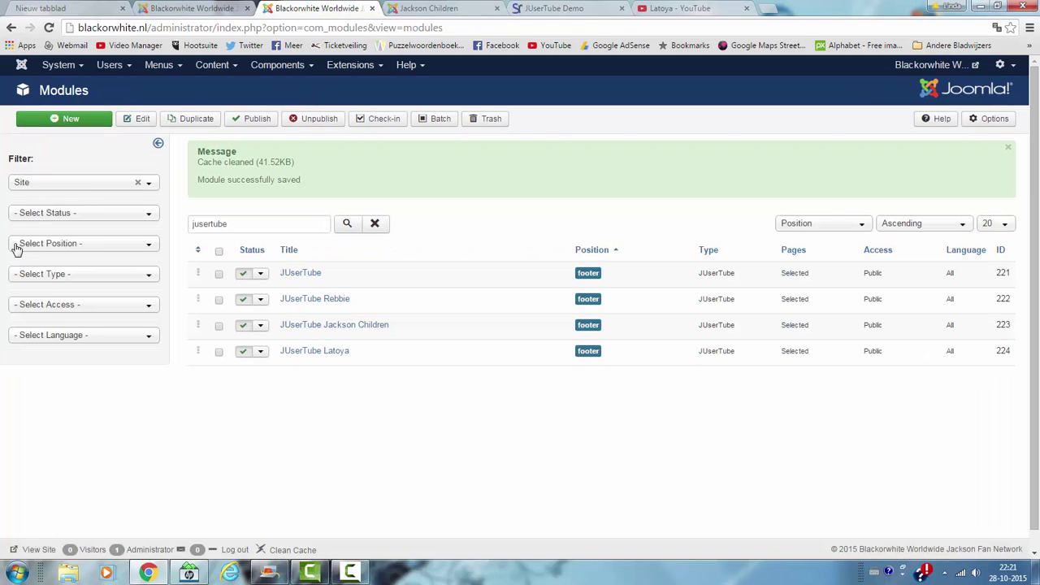
Try the Latoya page under Video on the live site, then return to the Jackson Children page.
click(435, 8)
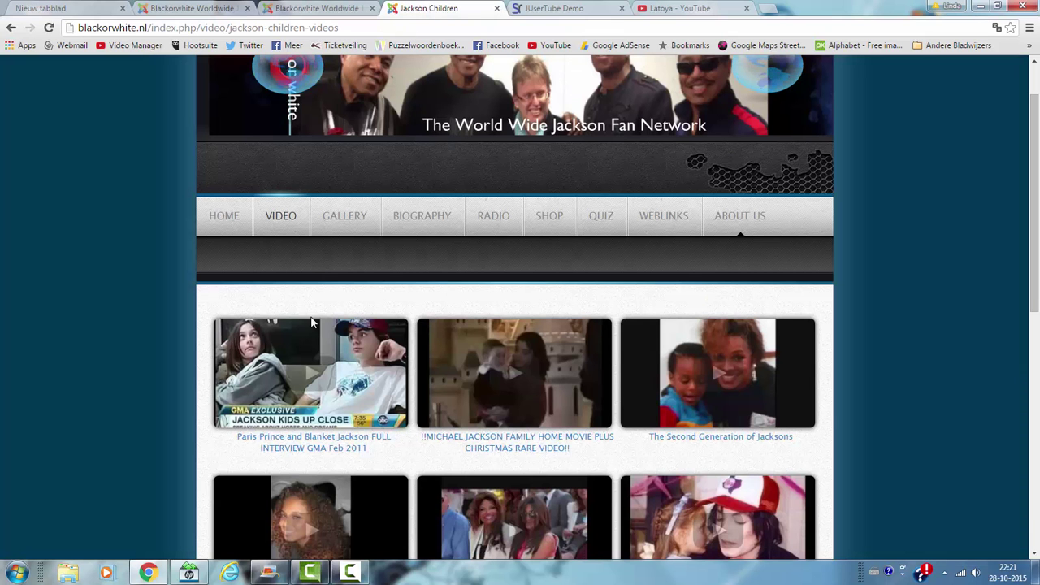
mouse_move(277, 221)
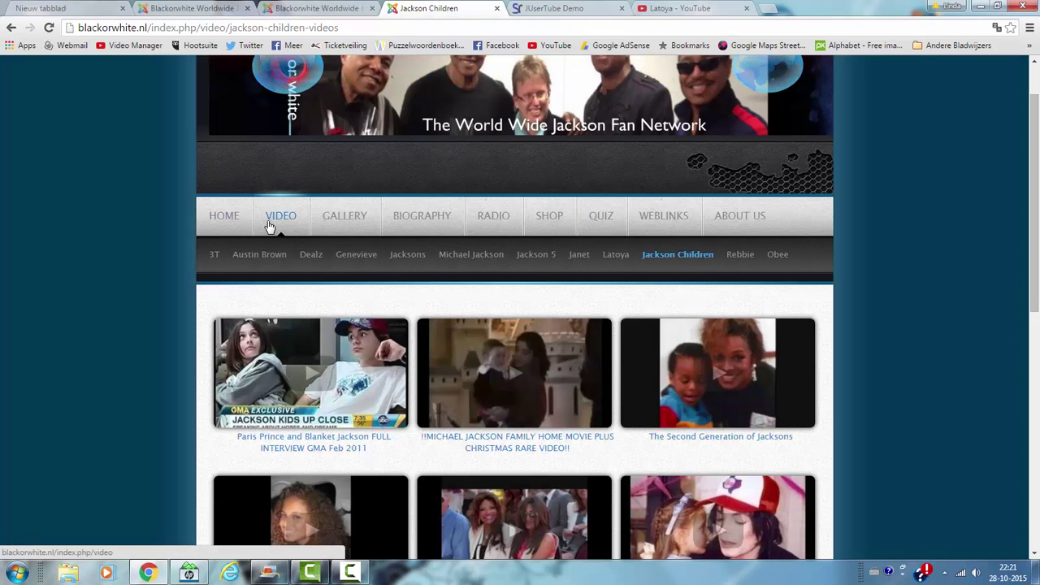
click(616, 259)
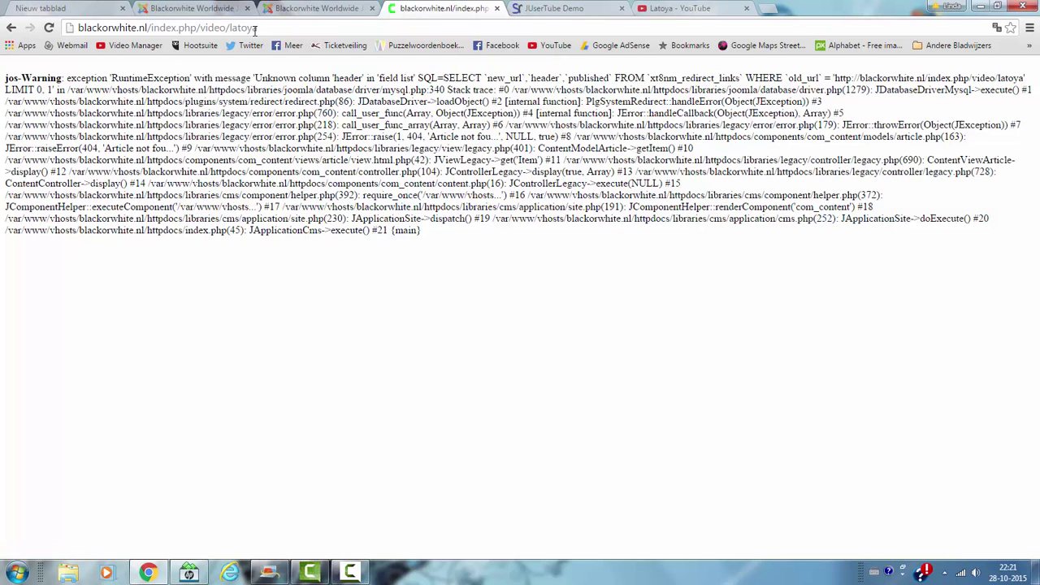
click(49, 27)
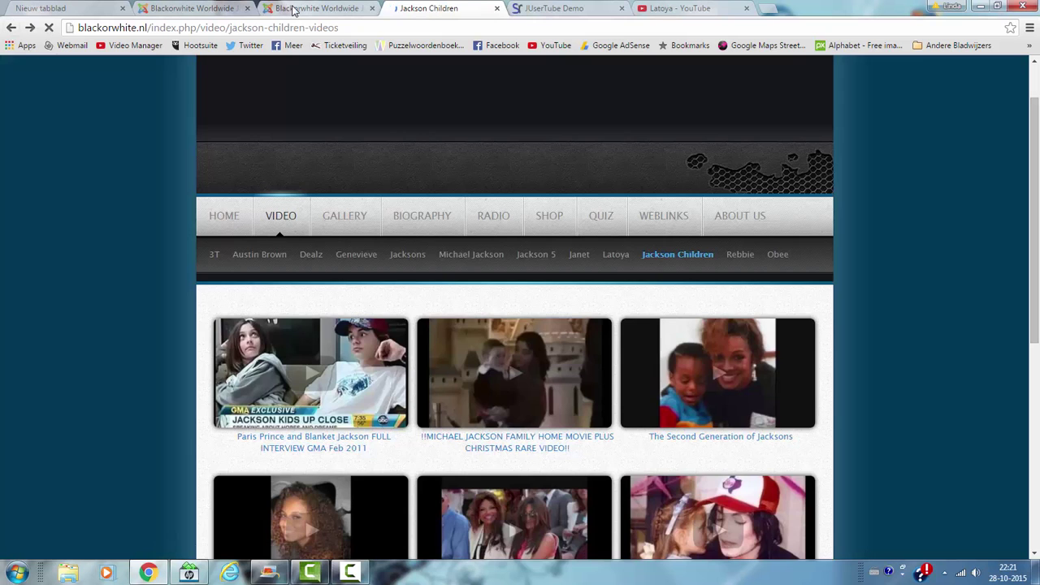
Clean the site's cache in the Joomla administrator and open the live site's Latoya page under Video.
click(288, 8)
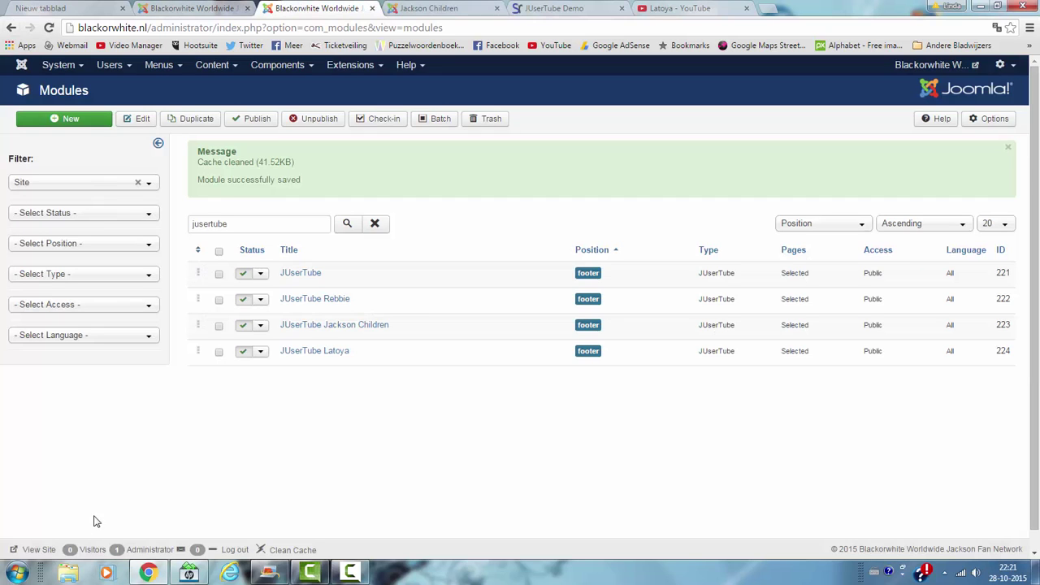
click(282, 552)
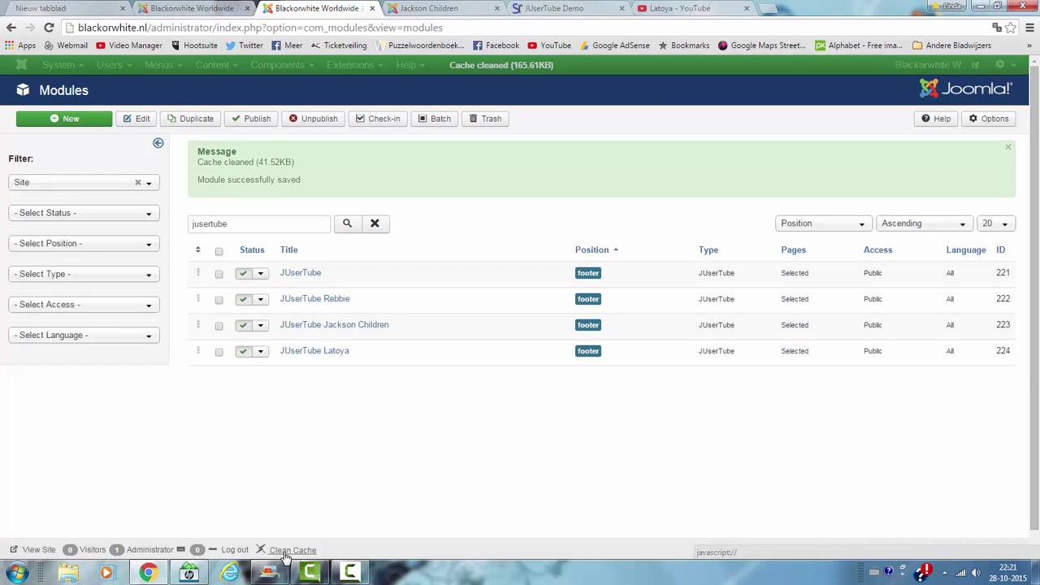
click(439, 8)
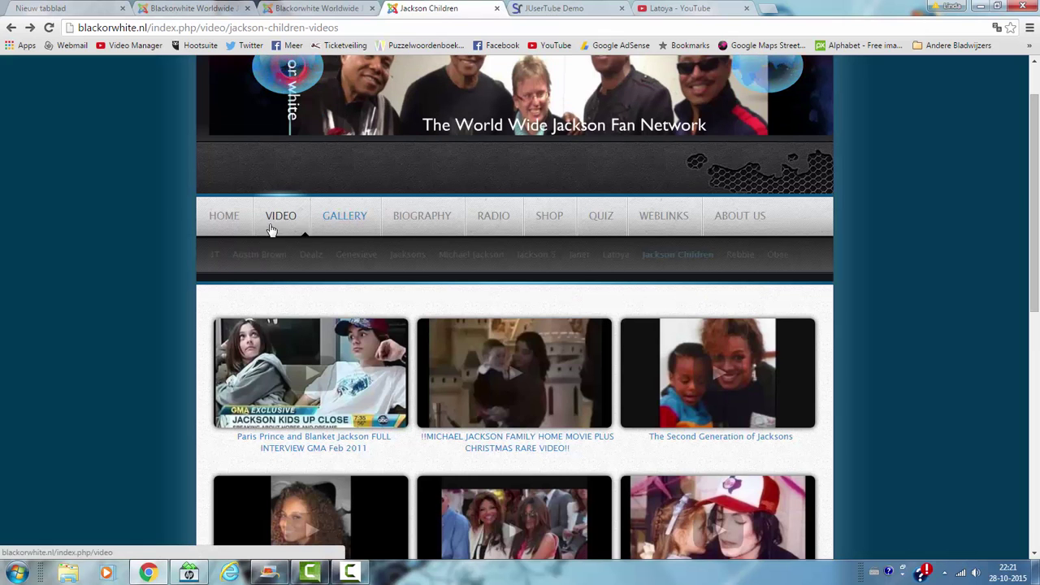
click(605, 259)
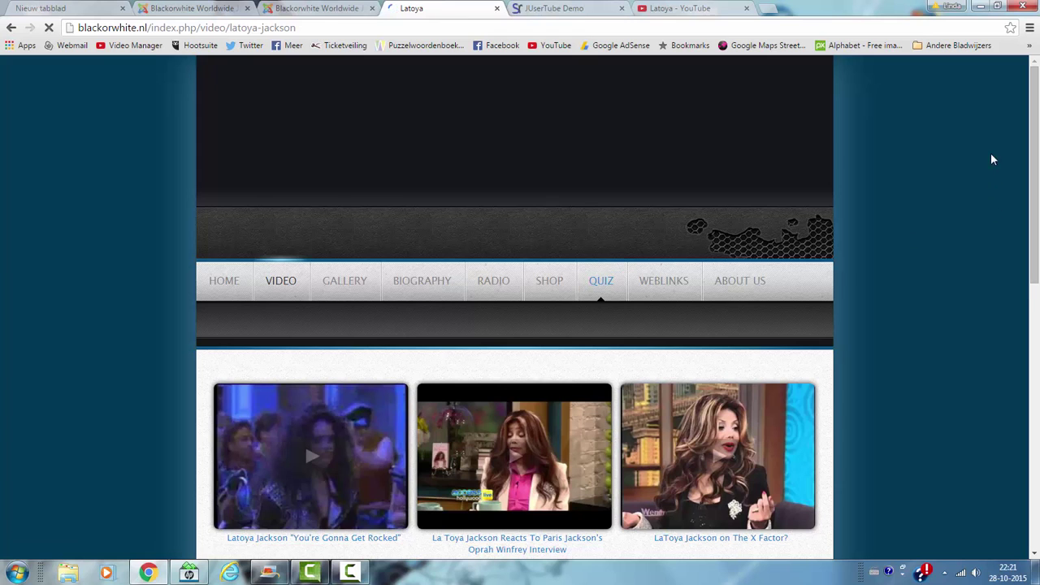
Review the Latoya page's video grid and advance through the thumbnails in the footer slider.
scroll(982, 116, down, 2)
scroll(983, 121, down, 10)
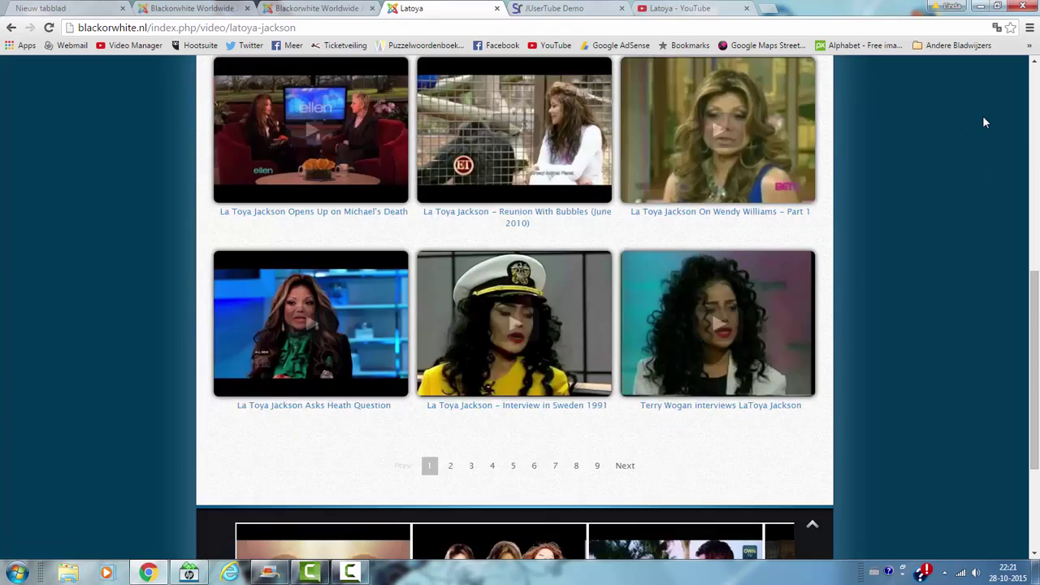
scroll(982, 116, down, 1)
scroll(983, 114, up, 2)
scroll(983, 115, down, 2)
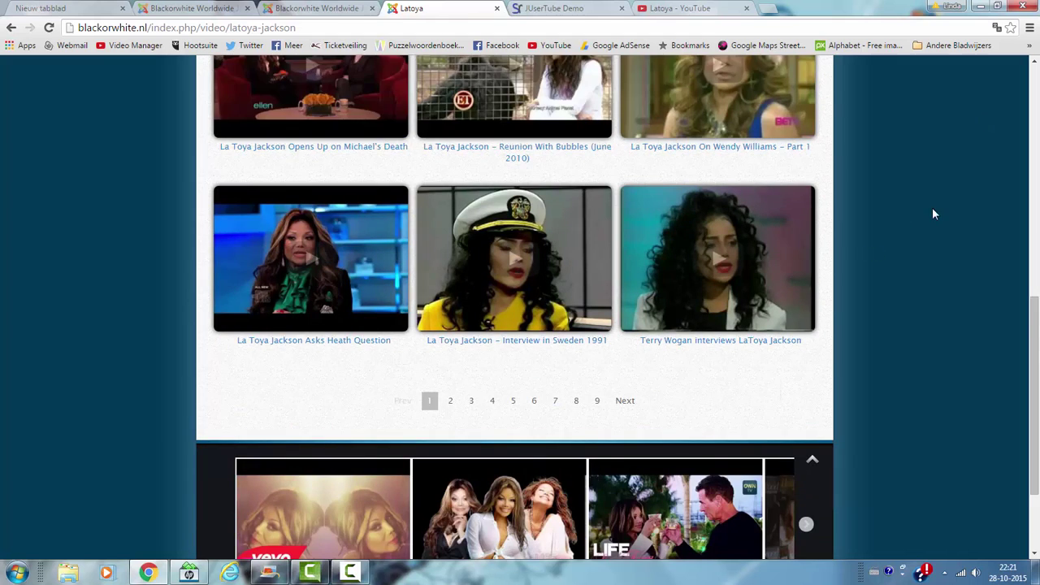
scroll(165, 531, down, 2)
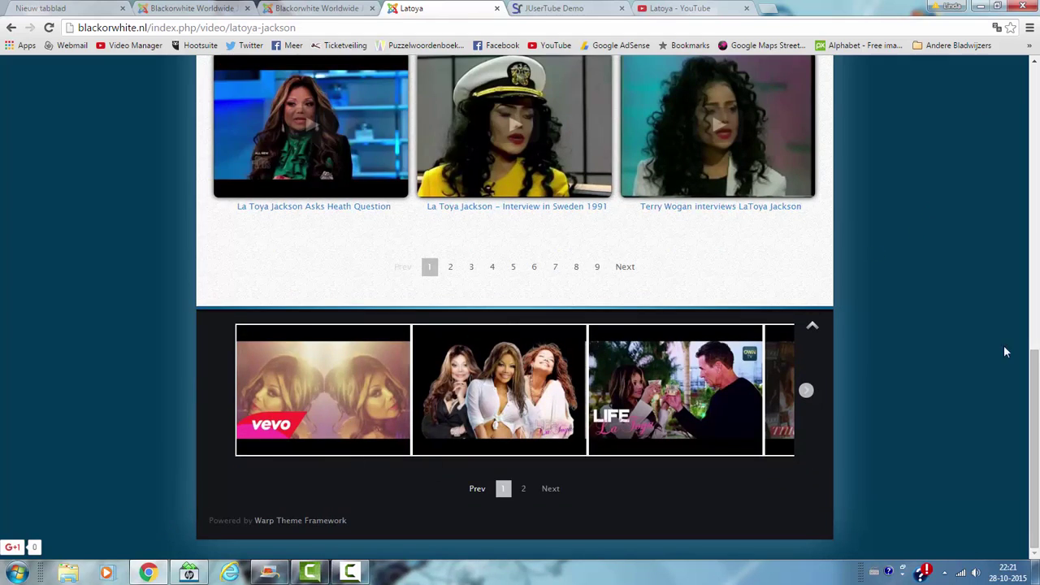
click(805, 391)
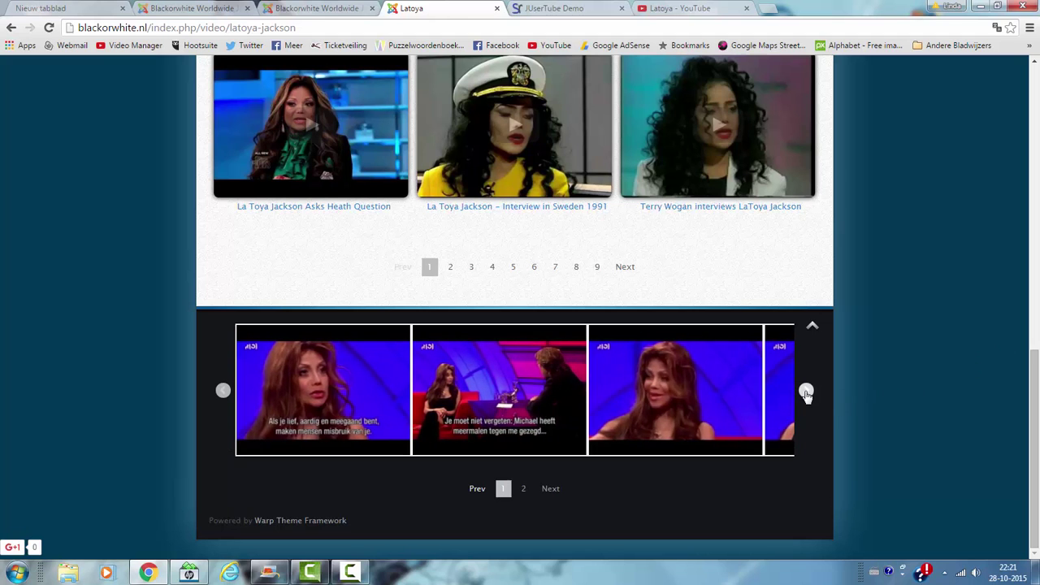
click(806, 393)
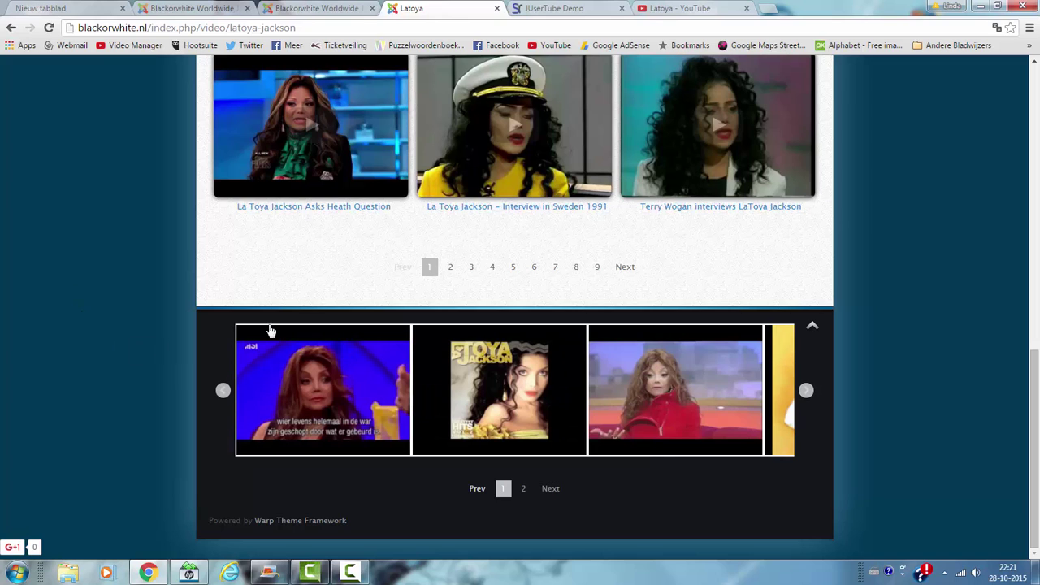
Reopen the JUserTube Latoya module and examine its common, responsive slider and advanced settings and its Order choices.
click(313, 8)
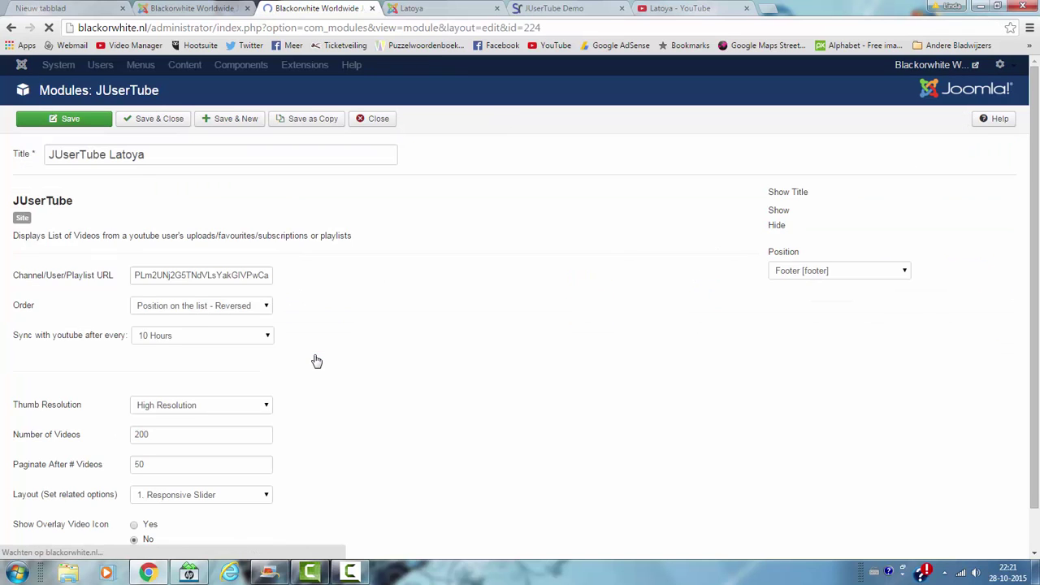
scroll(19, 388, down, 1)
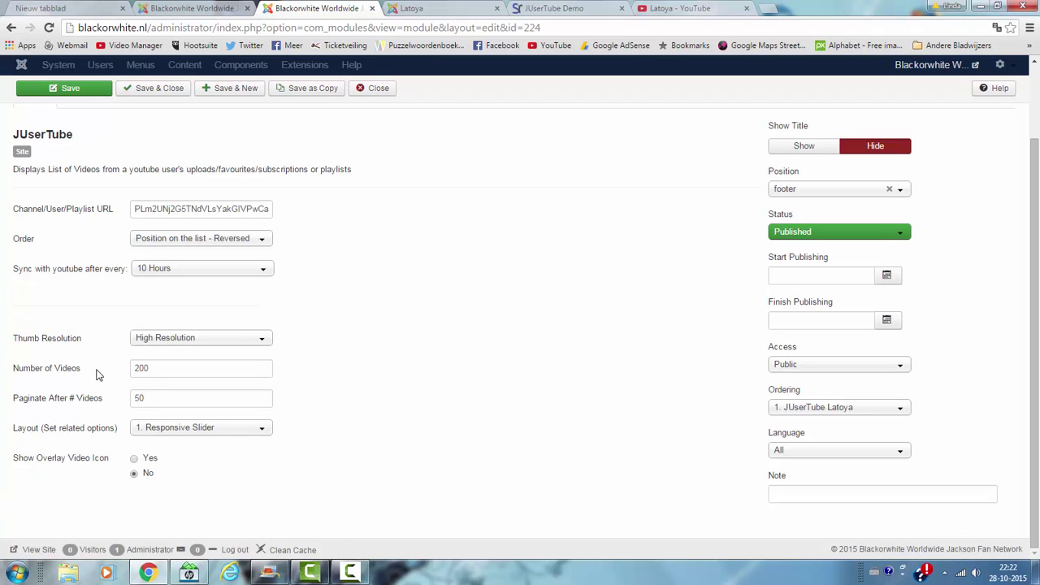
scroll(126, 150, up, 1)
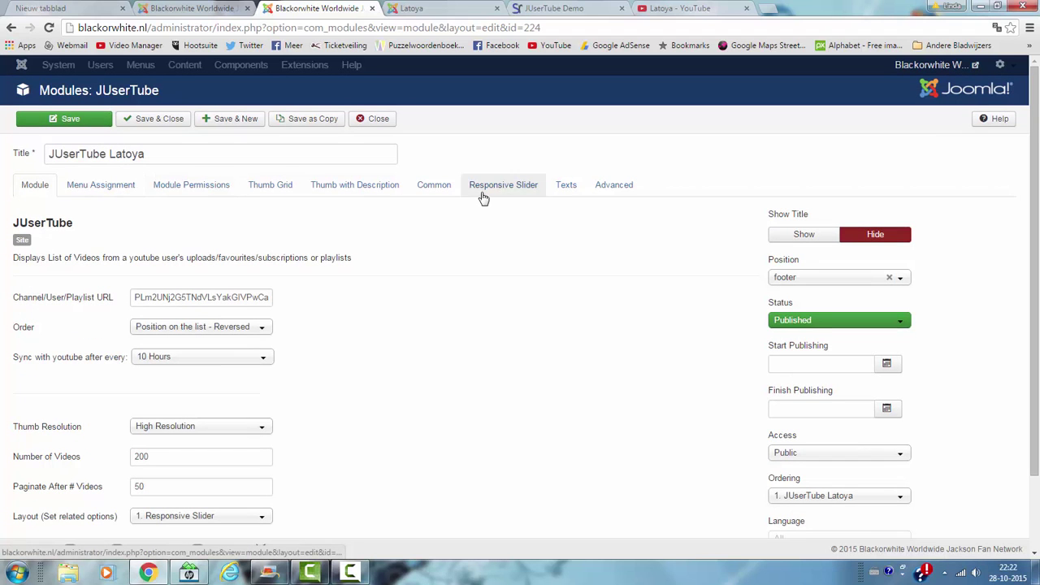
click(427, 187)
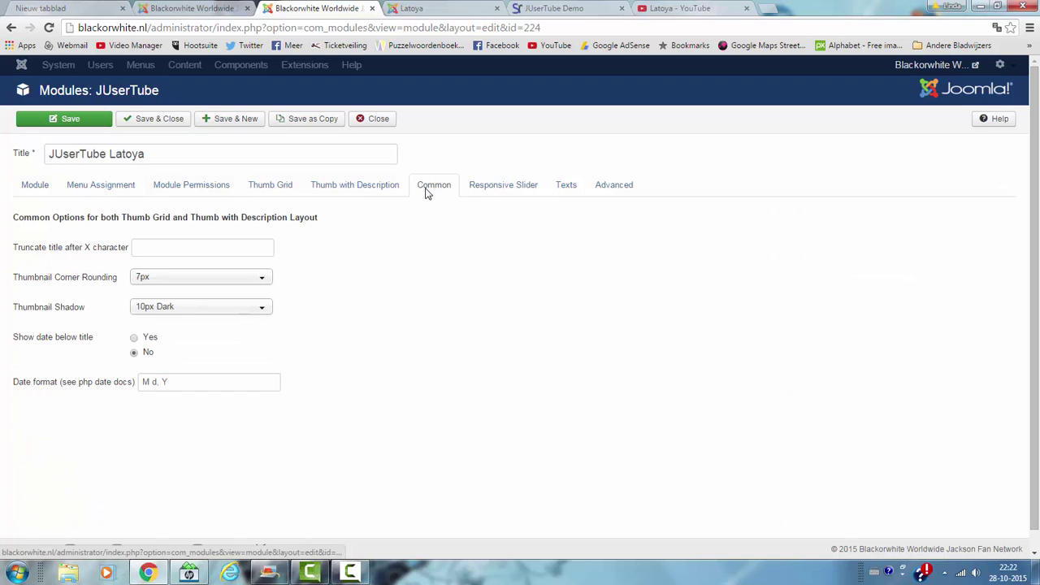
click(521, 189)
click(621, 191)
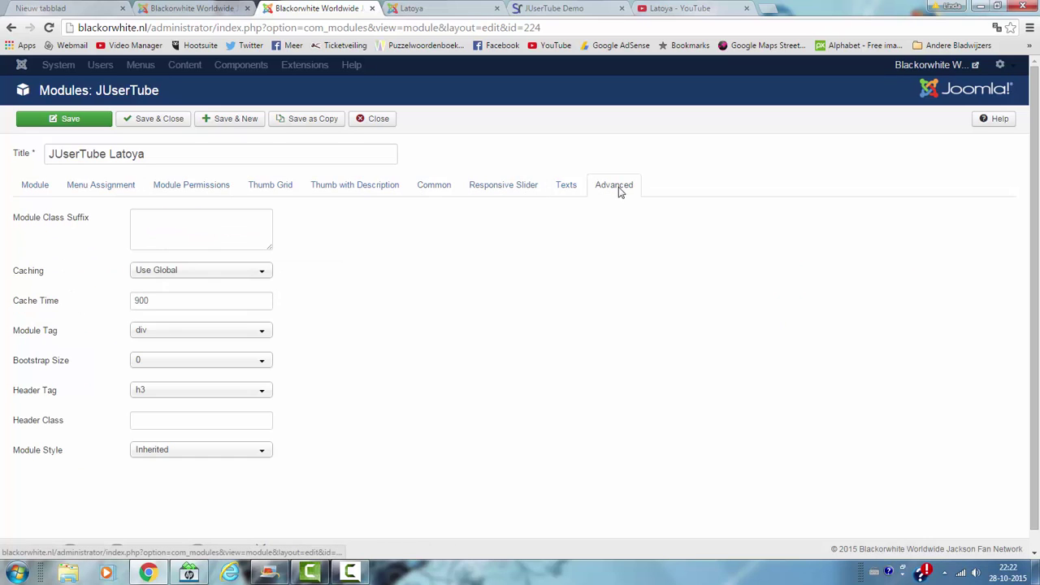
click(36, 186)
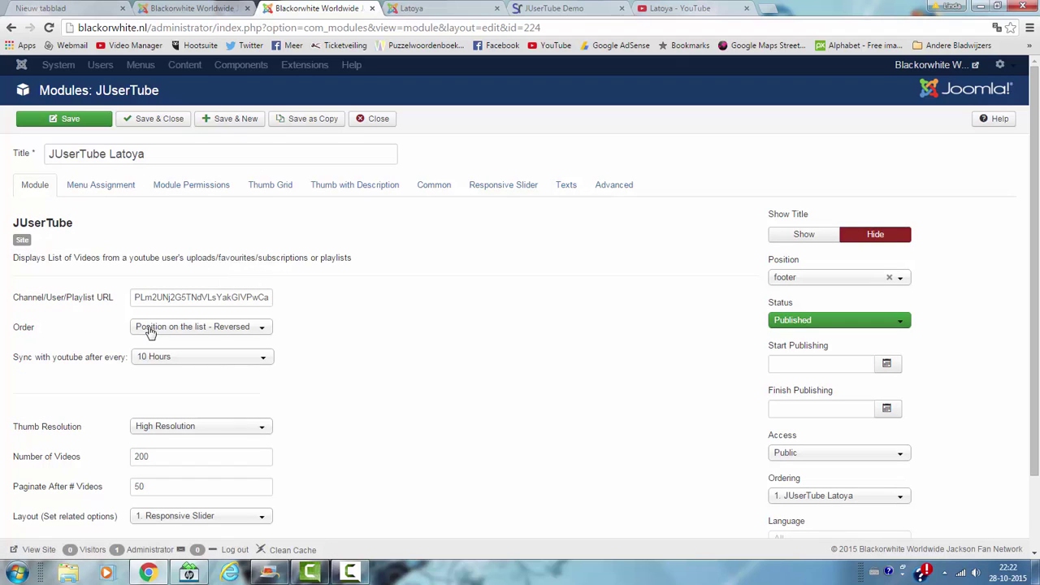
click(237, 337)
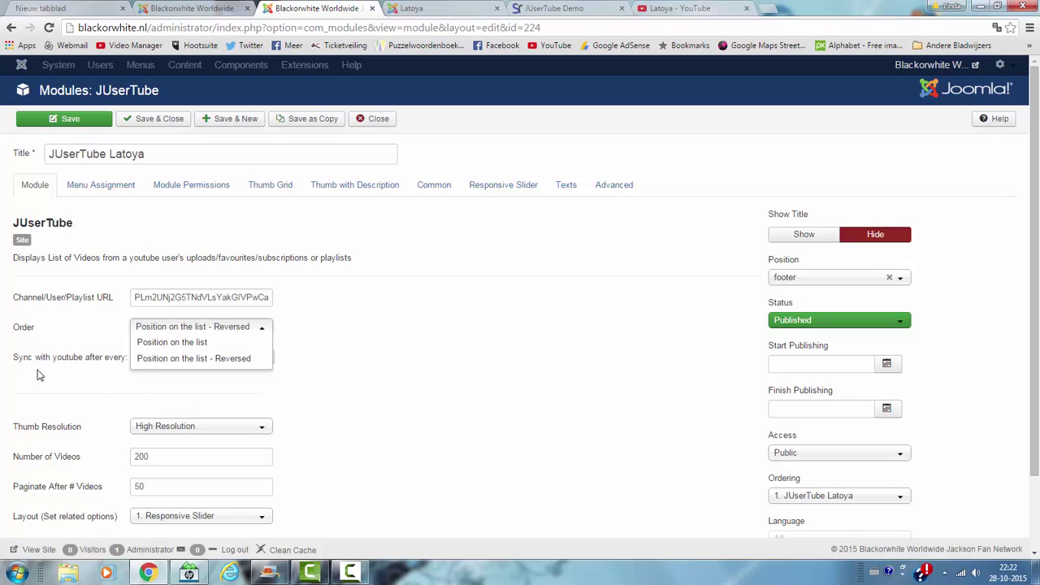
click(102, 403)
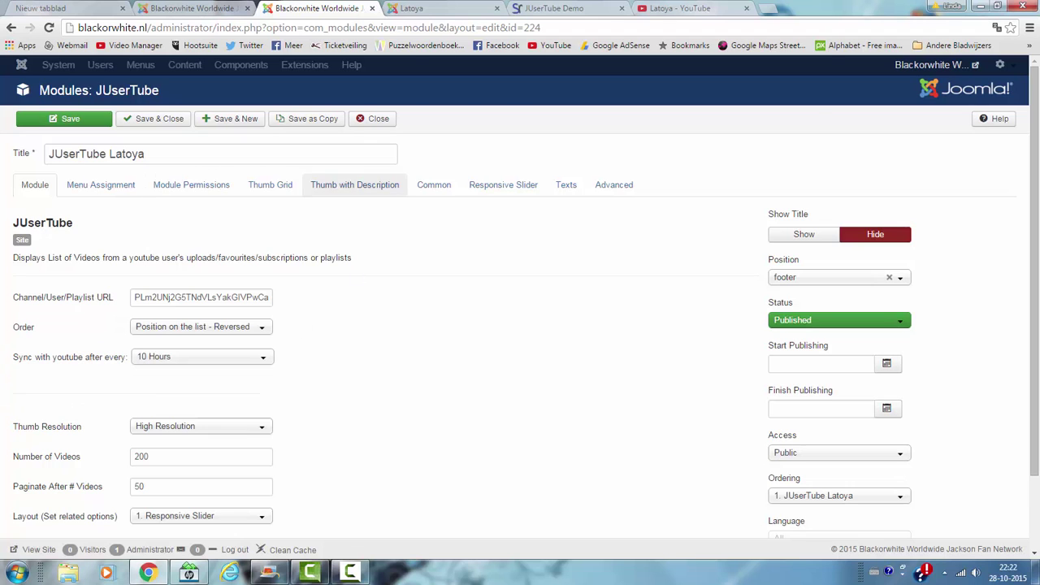
Compare the video order in the live Latoya page's grid and footer slider, including the grid's page 9.
click(431, 8)
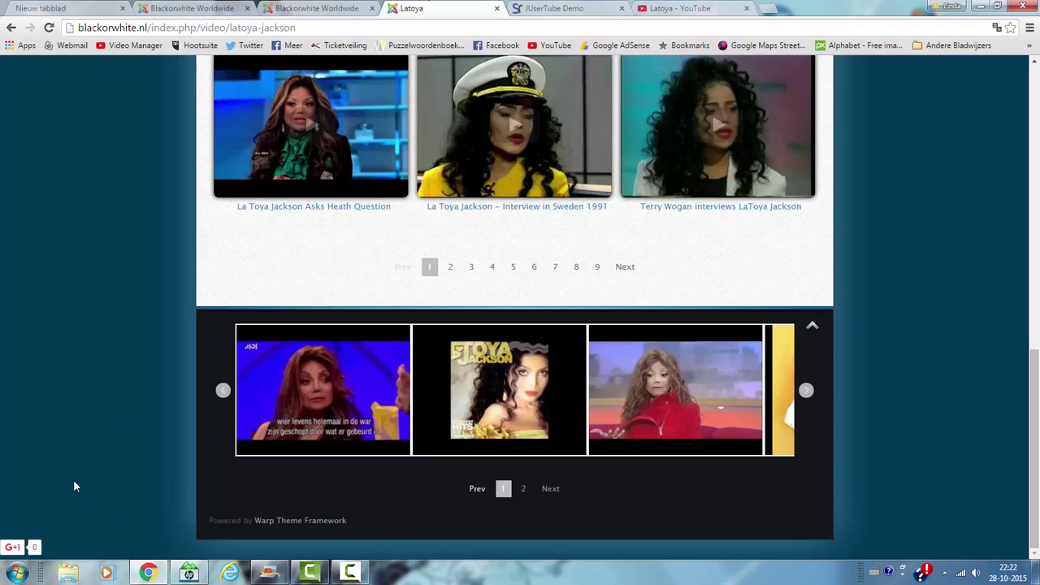
scroll(76, 479, up, 6)
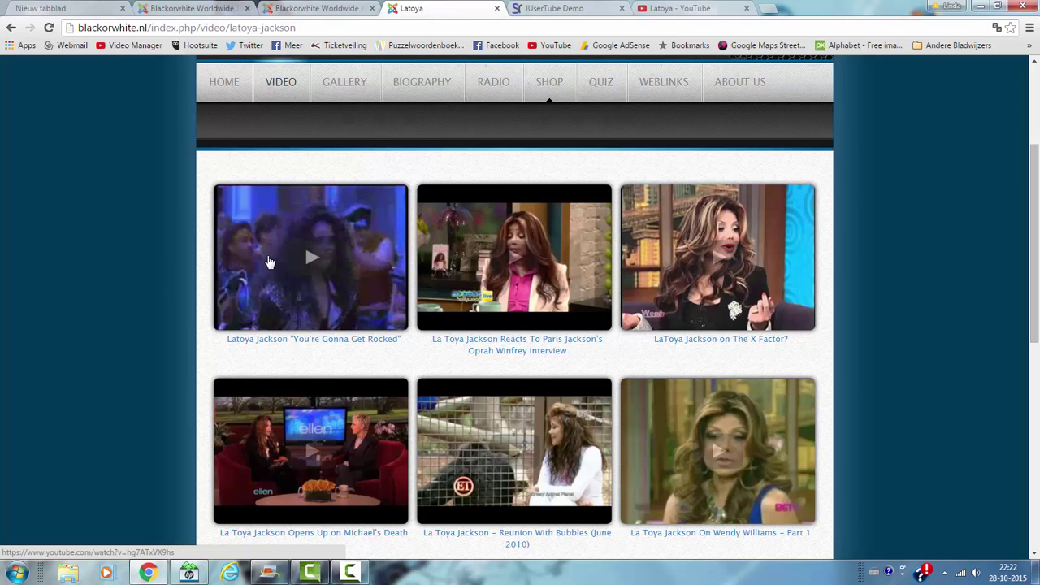
scroll(297, 248, down, 5)
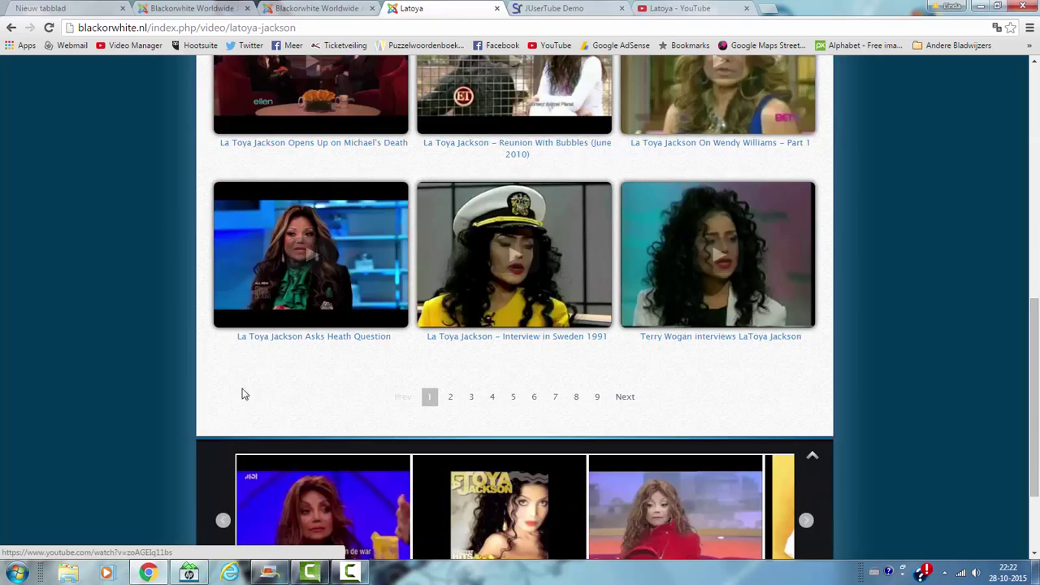
scroll(325, 115, up, 5)
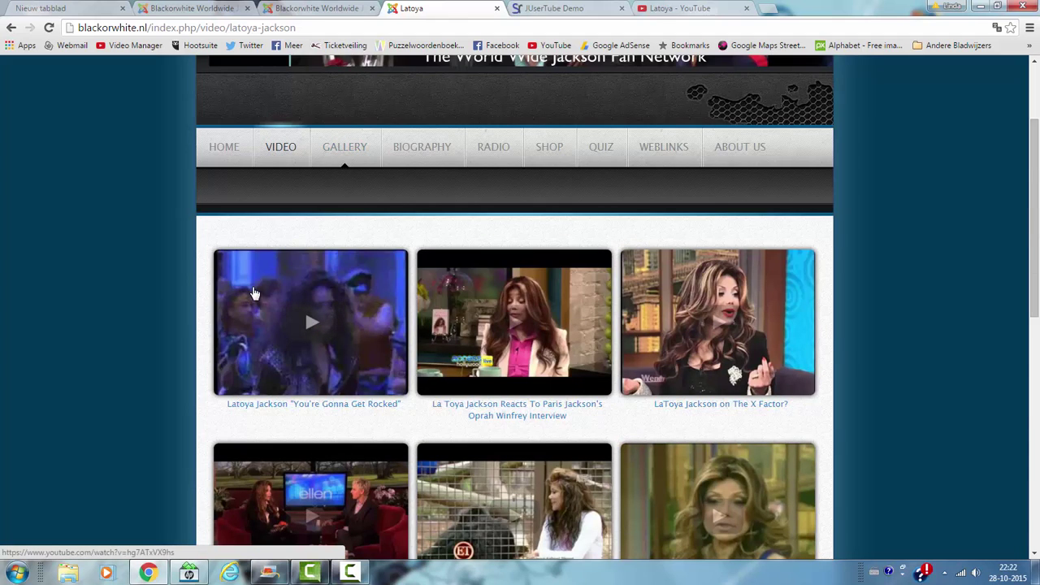
scroll(254, 292, down, 6)
click(597, 333)
scroll(554, 469, down, 5)
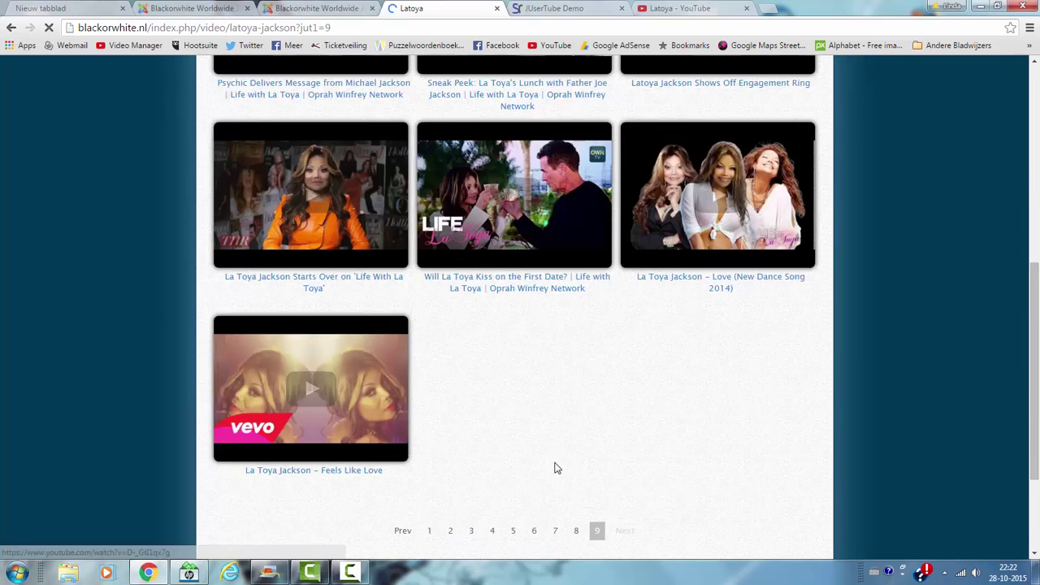
Check the last videos on page 9 of the Latoya grid, return to page 1 and compare it with the footer slider.
scroll(552, 468, down, 2)
scroll(512, 410, up, 2)
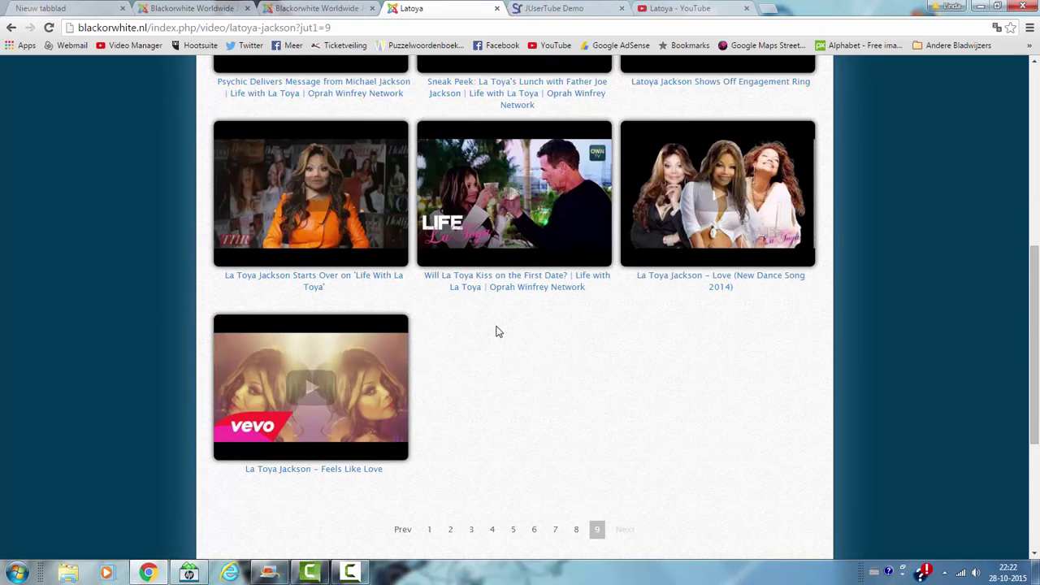
scroll(496, 325, up, 2)
scroll(496, 325, down, 3)
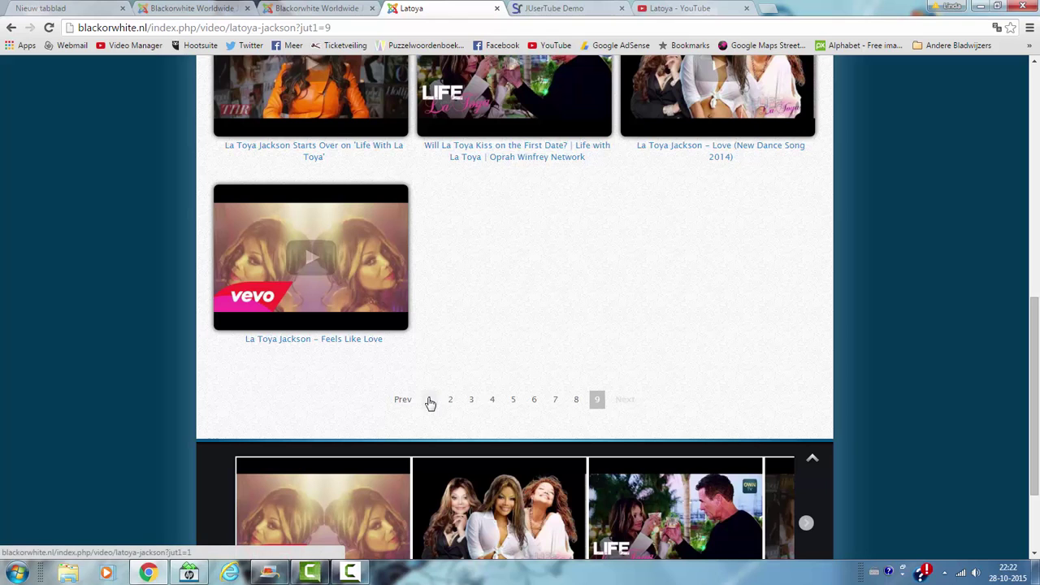
scroll(845, 325, down, 5)
scroll(847, 407, down, 4)
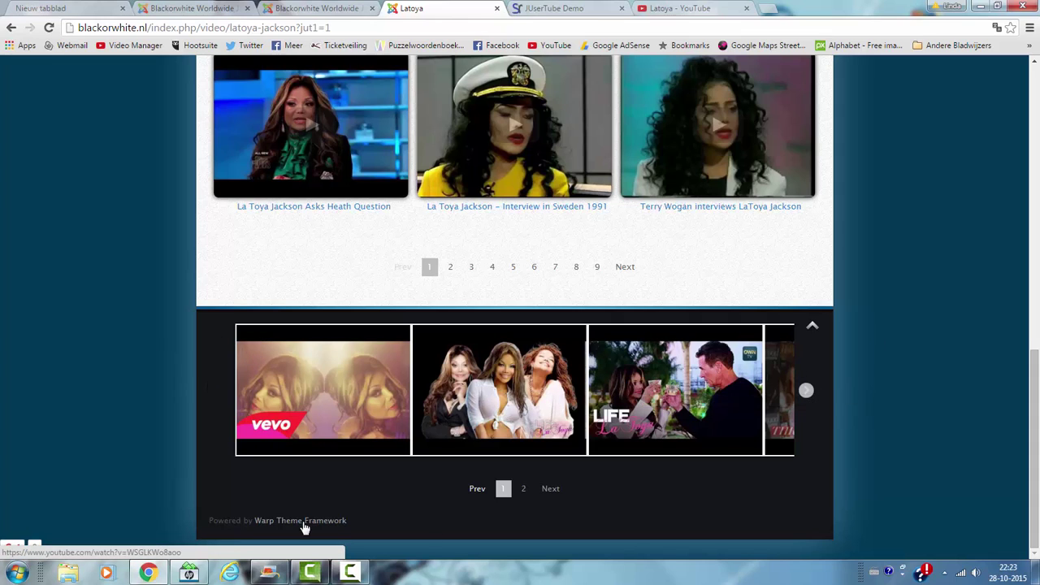
scroll(473, 384, up, 3)
scroll(473, 384, up, 8)
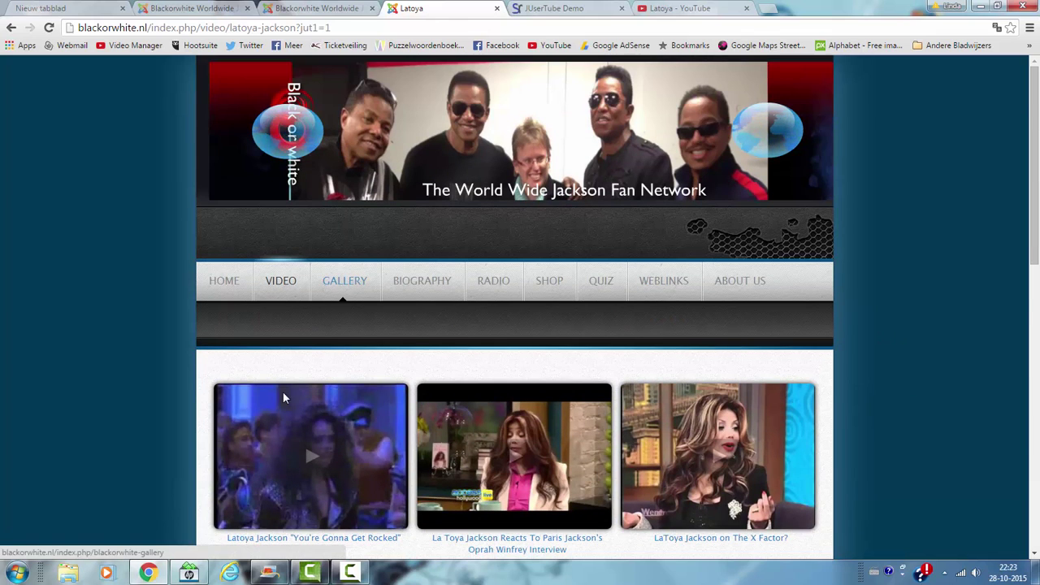
scroll(329, 432, down, 4)
scroll(329, 432, down, 6)
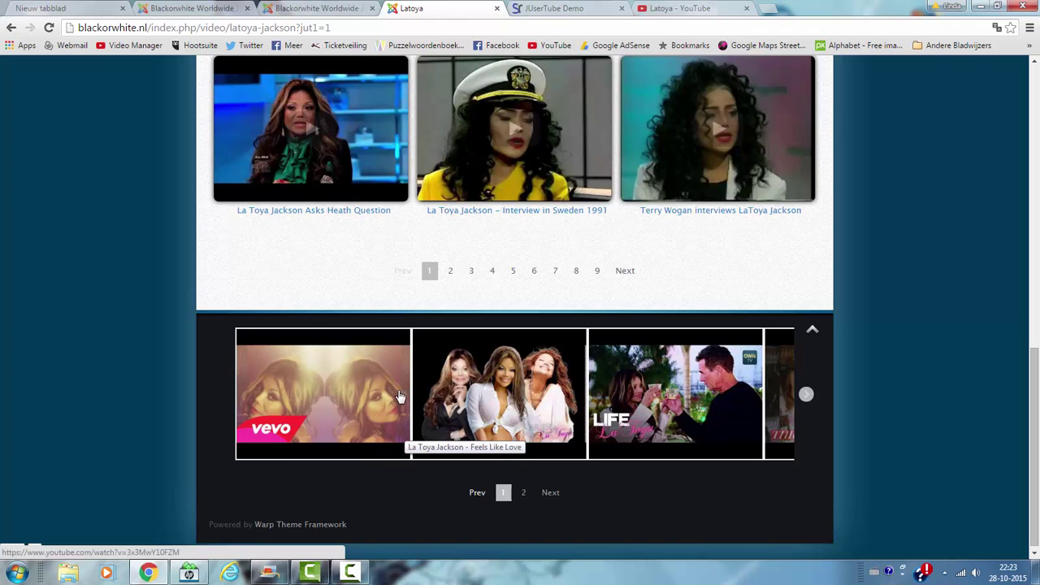
scroll(399, 395, up, 10)
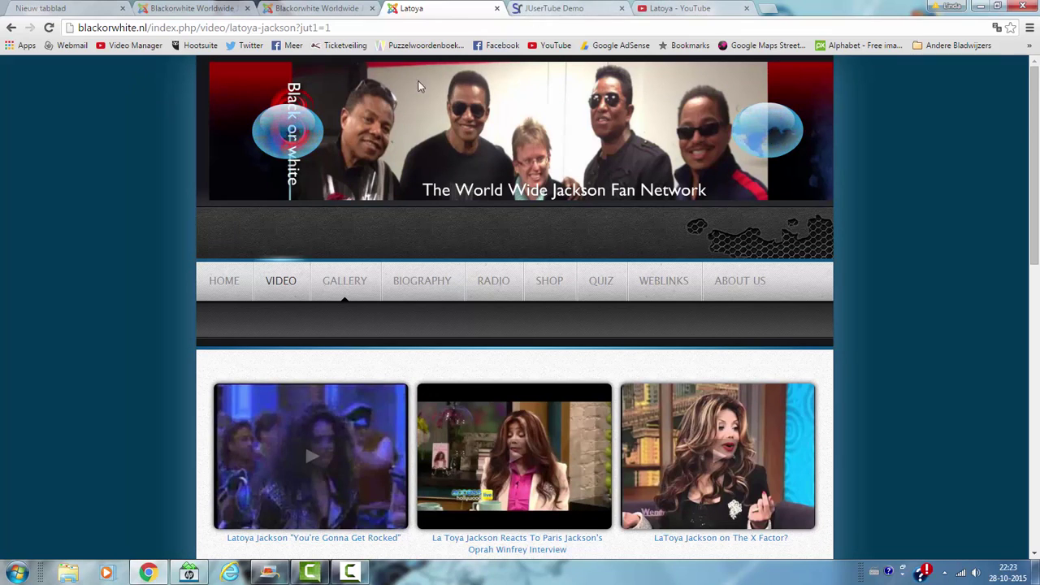
Switch to the Srizon JUserTube Demo page, open the Module Layouts demo and examine its four module layouts.
click(554, 8)
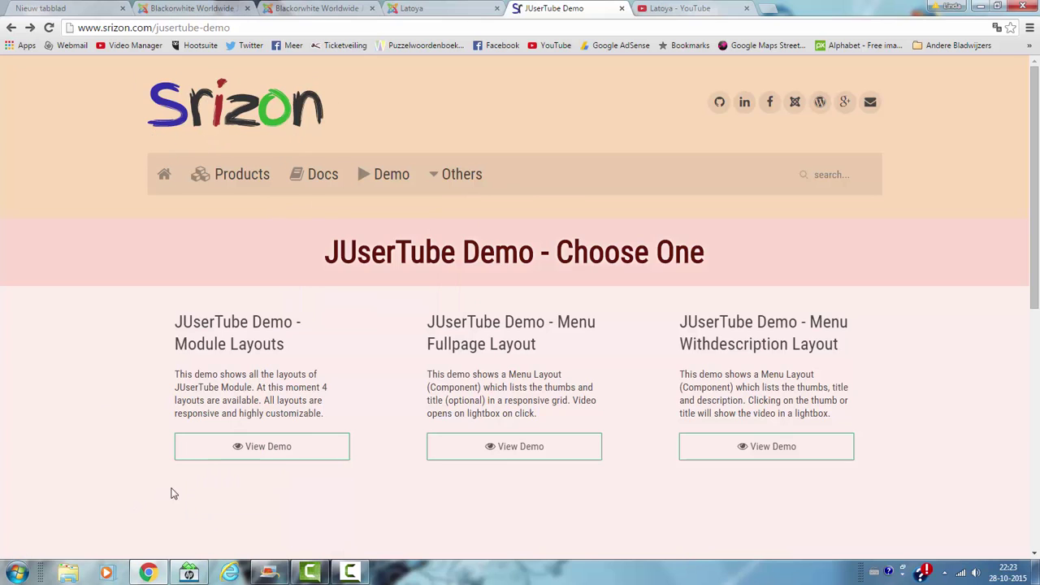
click(279, 453)
scroll(388, 357, down, 3)
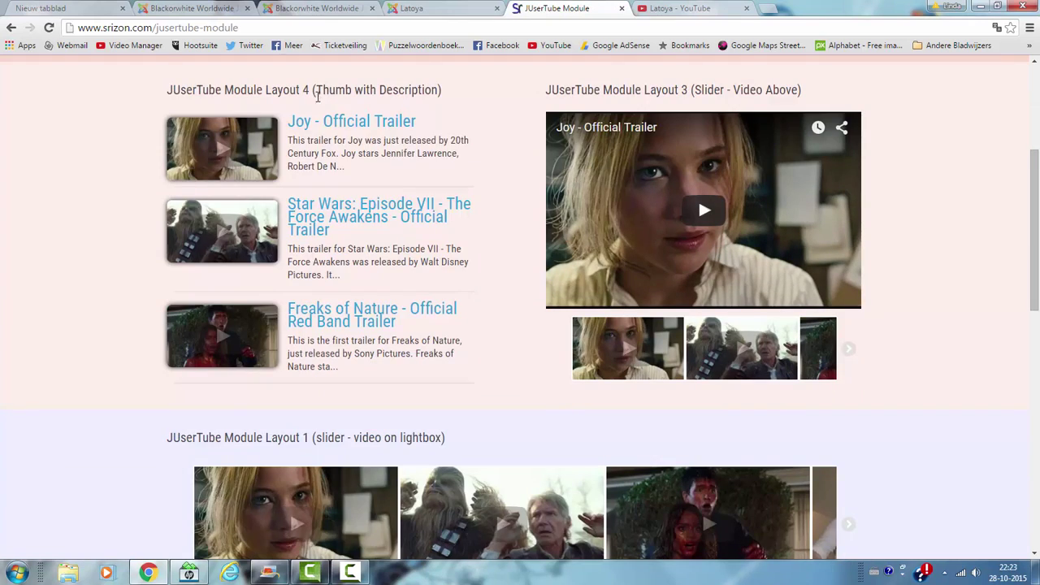
scroll(480, 295, down, 3)
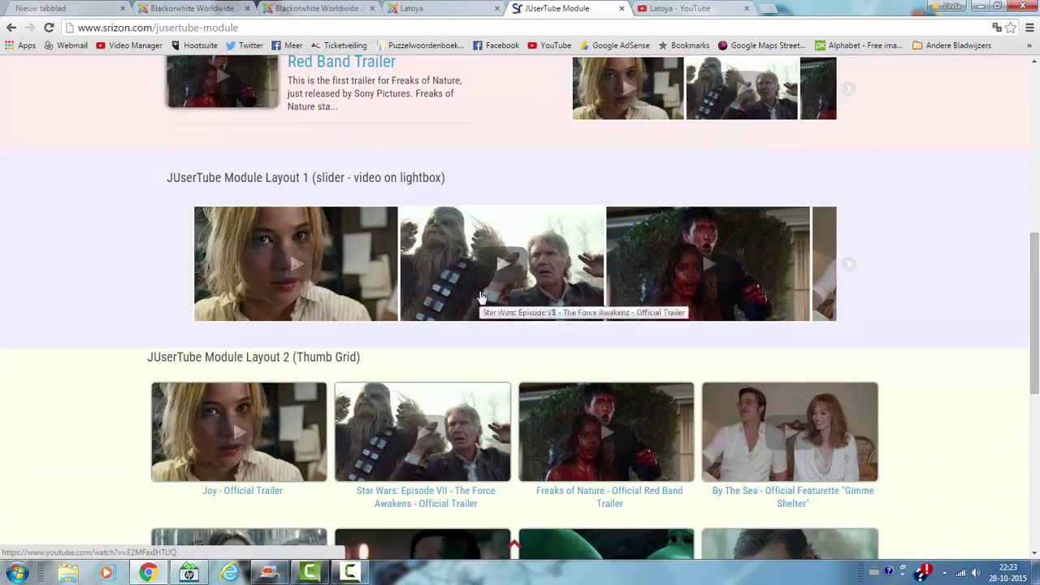
scroll(482, 297, down, 2)
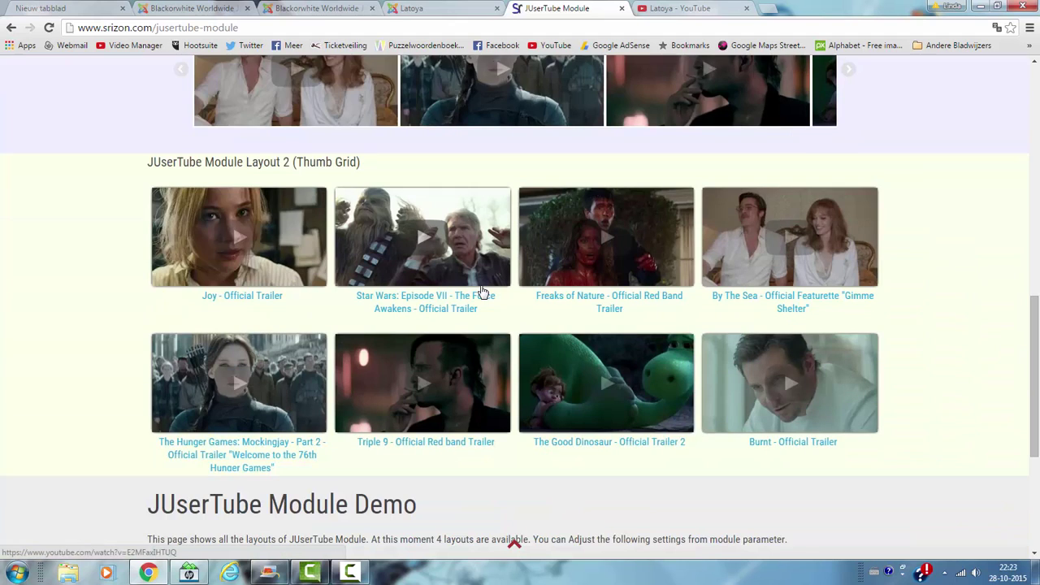
scroll(481, 292, down, 2)
scroll(481, 294, up, 2)
scroll(342, 175, up, 1)
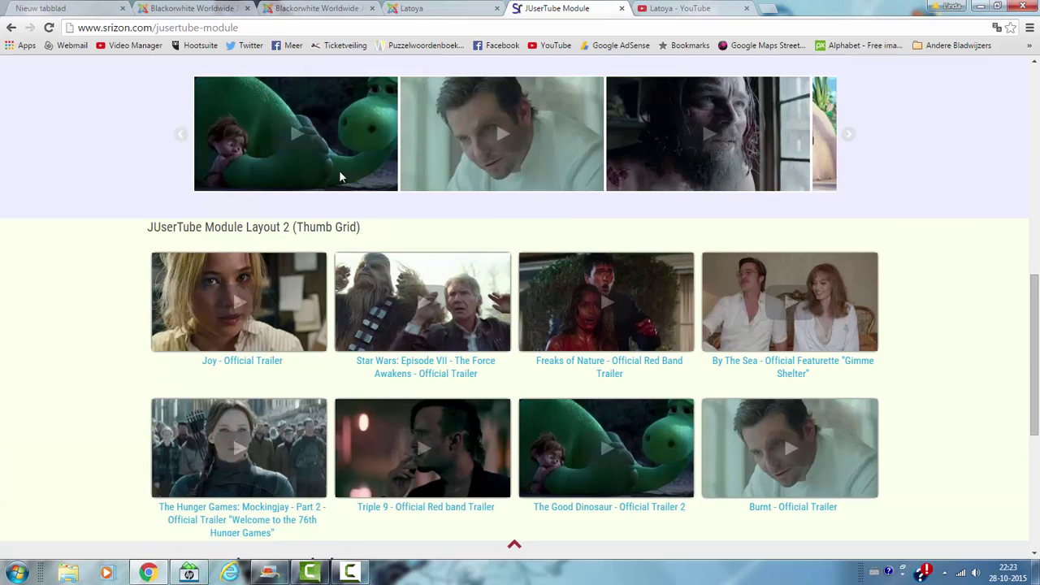
scroll(339, 174, up, 2)
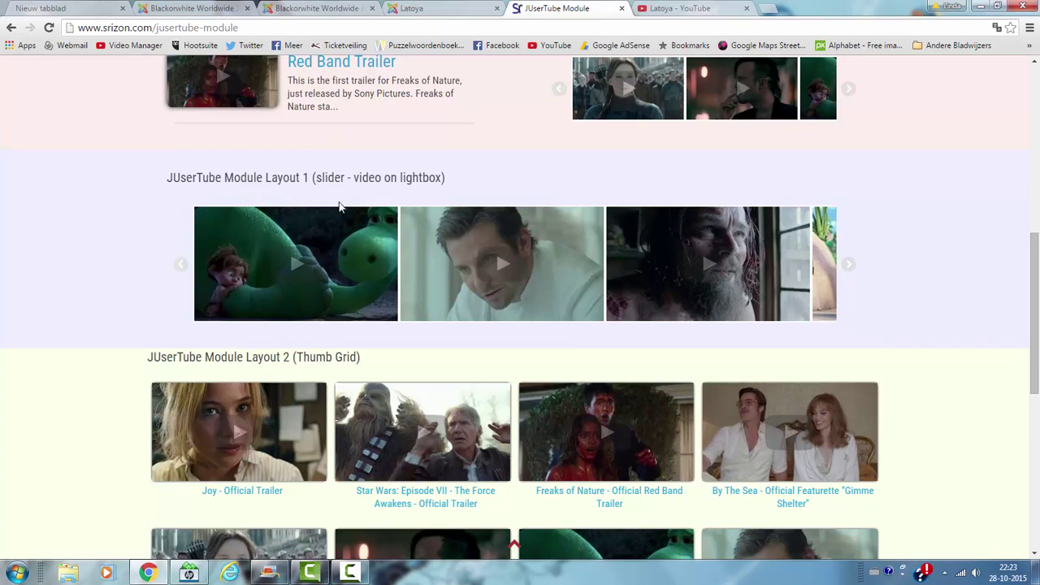
scroll(893, 232, up, 6)
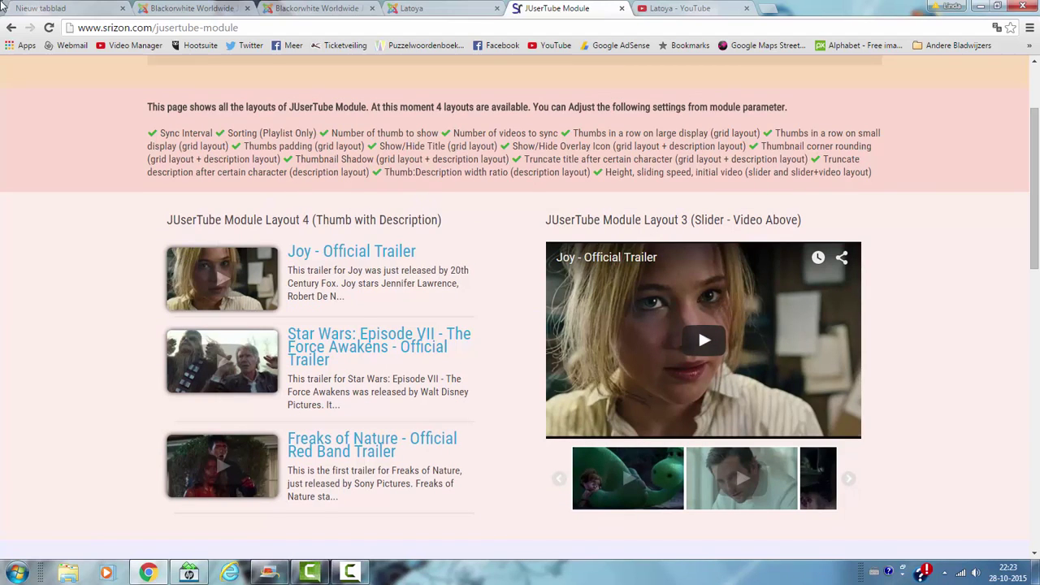
Go back to the demo overview, open the Menu Fullpage Layout demo and examine its thumbnail grid and adjustable settings.
click(11, 28)
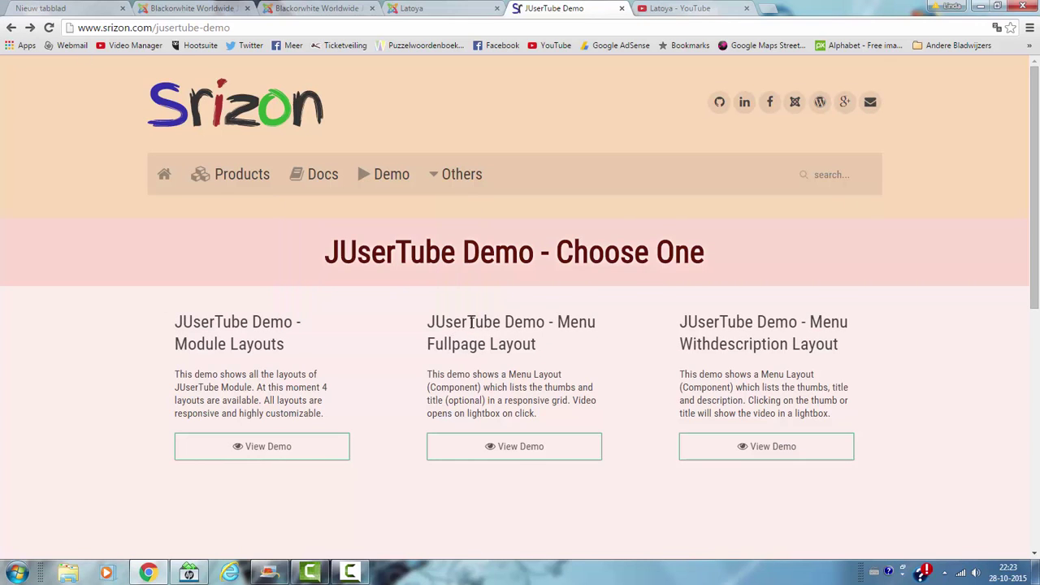
click(537, 459)
scroll(866, 250, down, 1)
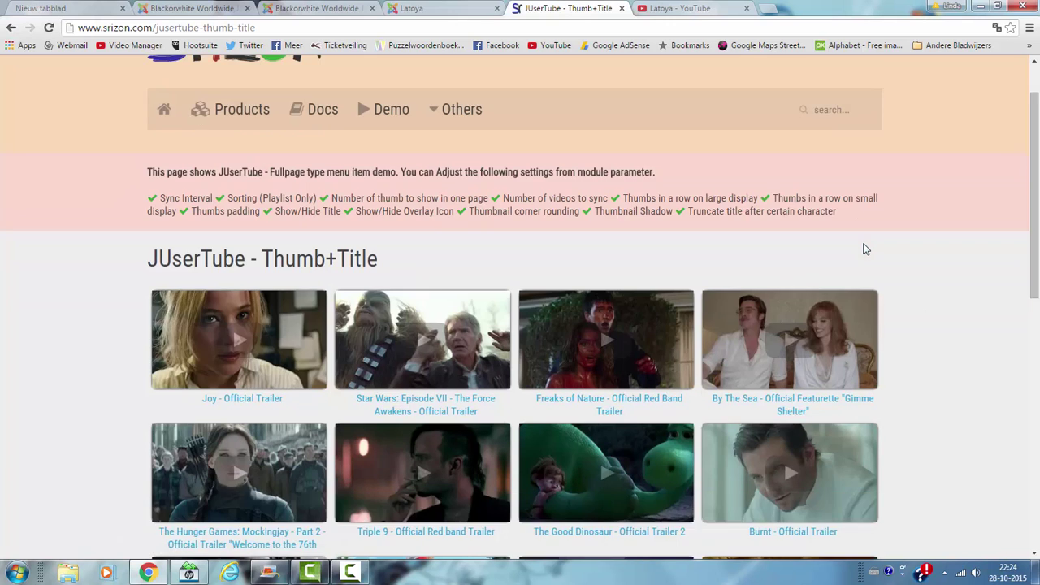
scroll(865, 249, down, 2)
scroll(865, 249, down, 3)
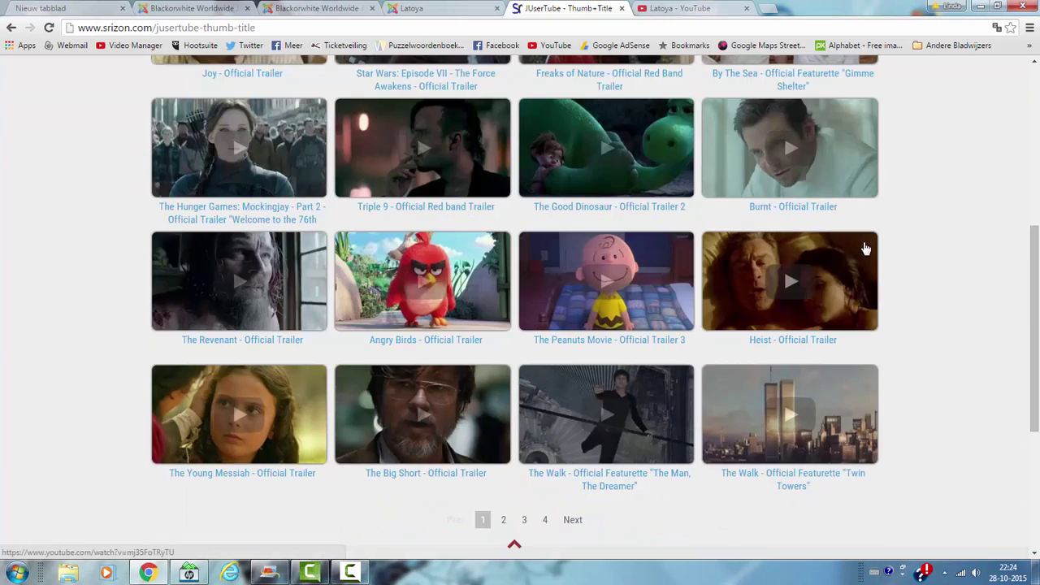
scroll(865, 243, down, 1)
scroll(865, 244, up, 8)
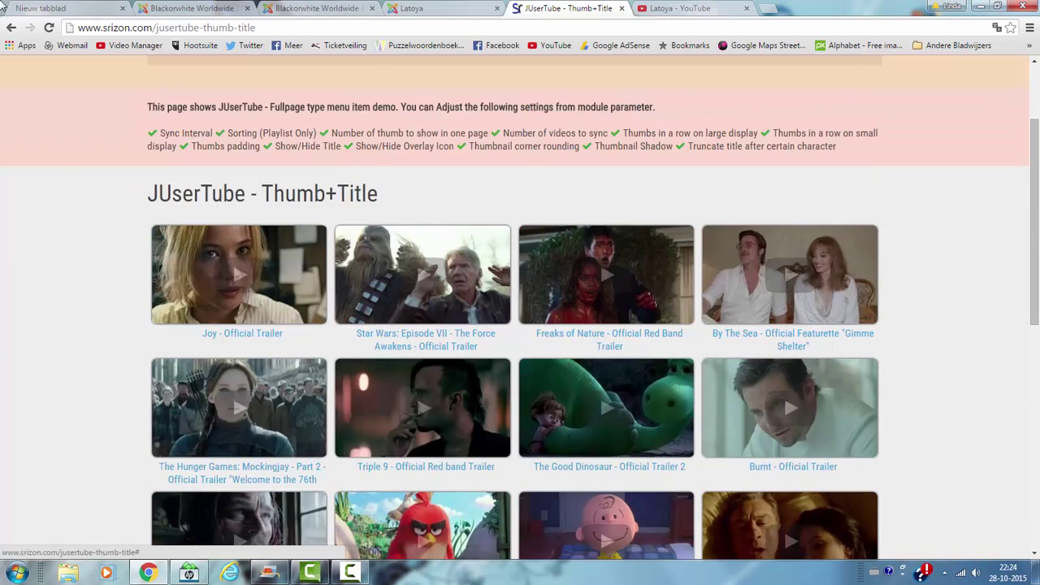
mouse_move(373, 64)
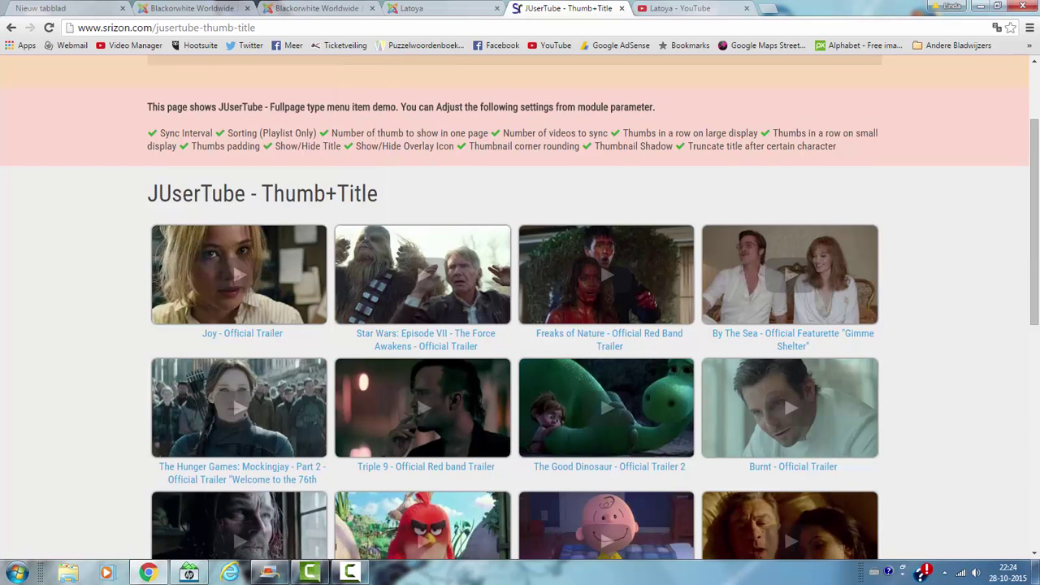
Go back to the demo overview, open the Menu Withdescription Layout demo and examine its video list and adjustable settings.
click(11, 28)
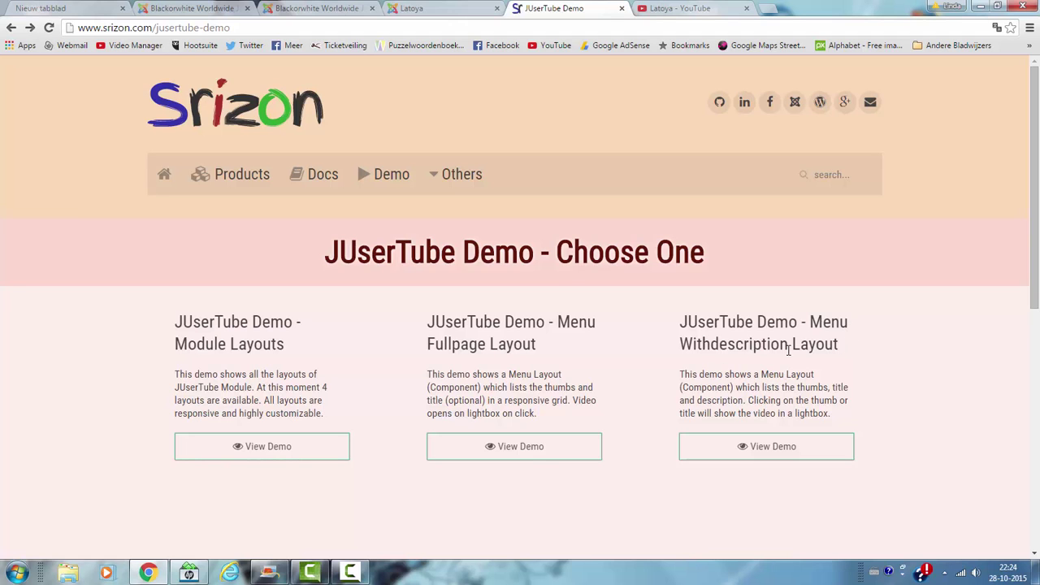
click(761, 447)
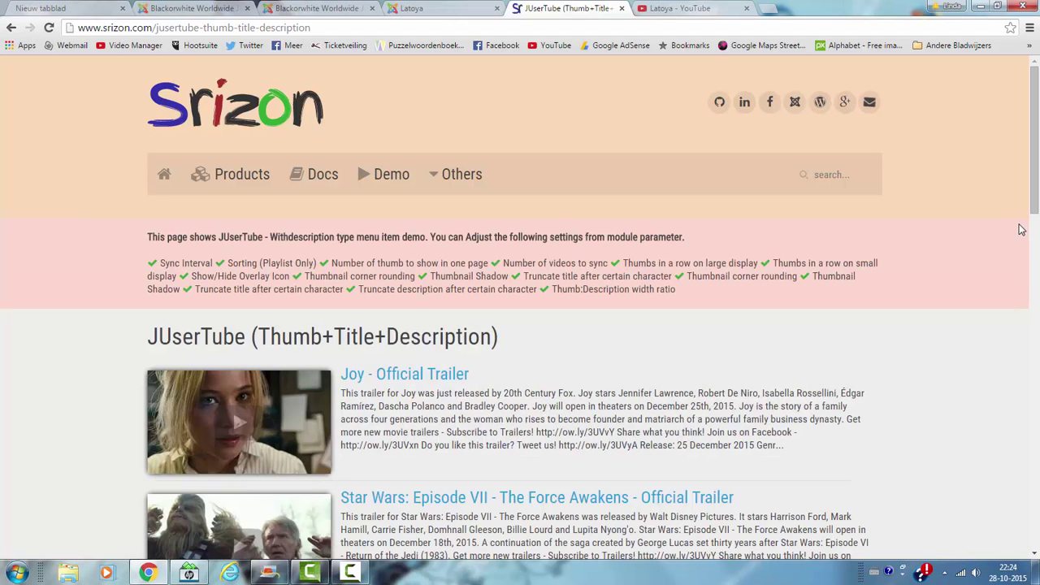
scroll(1013, 220, down, 3)
scroll(1013, 220, down, 9)
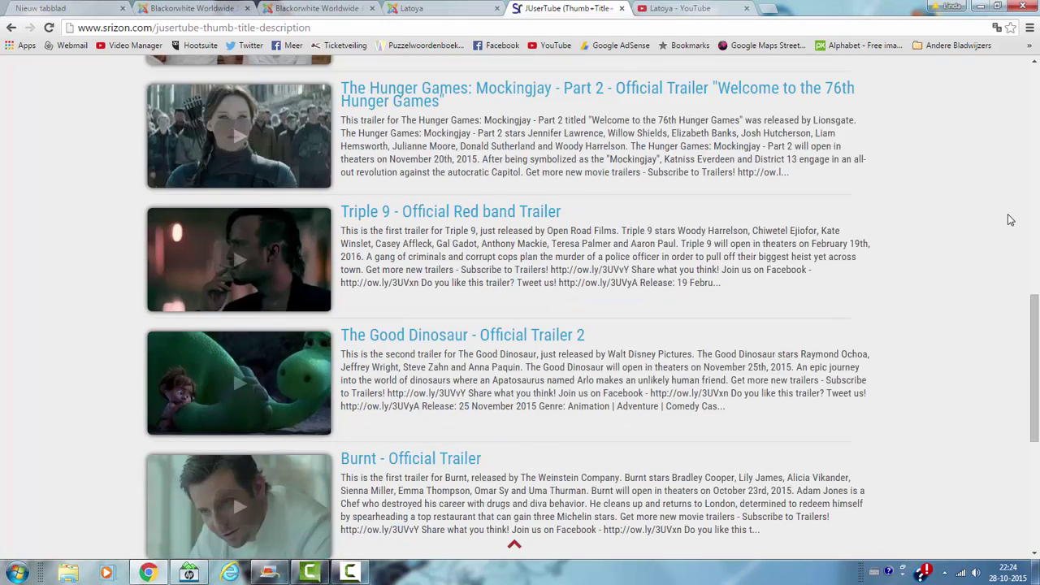
scroll(1010, 220, up, 12)
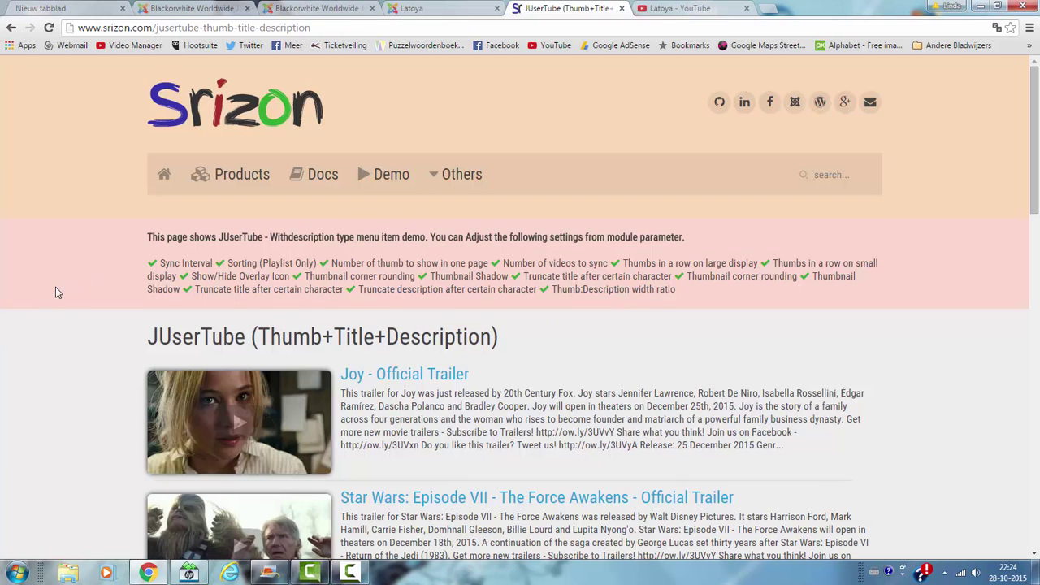
scroll(66, 294, down, 3)
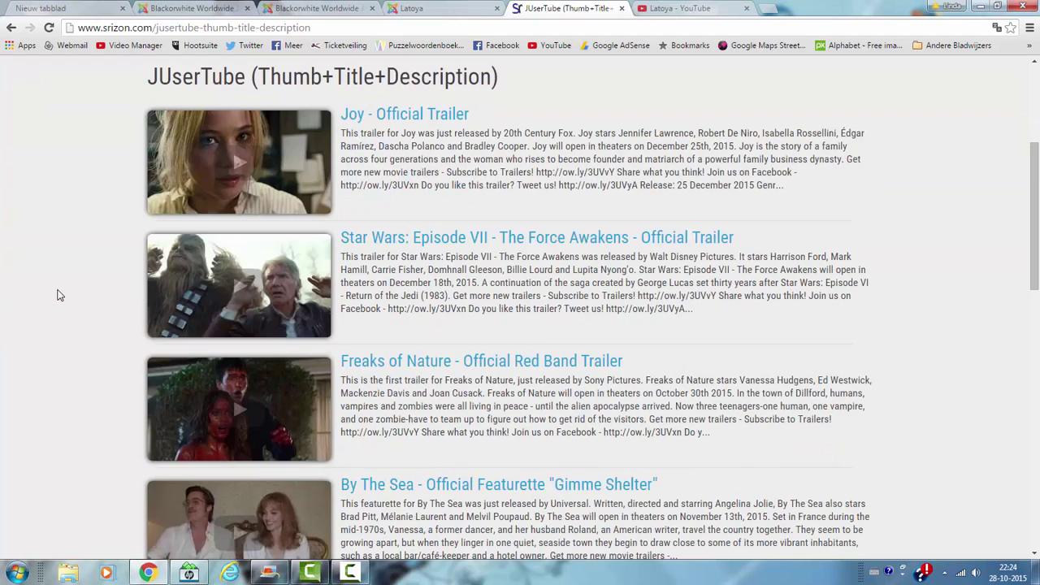
scroll(55, 299, up, 3)
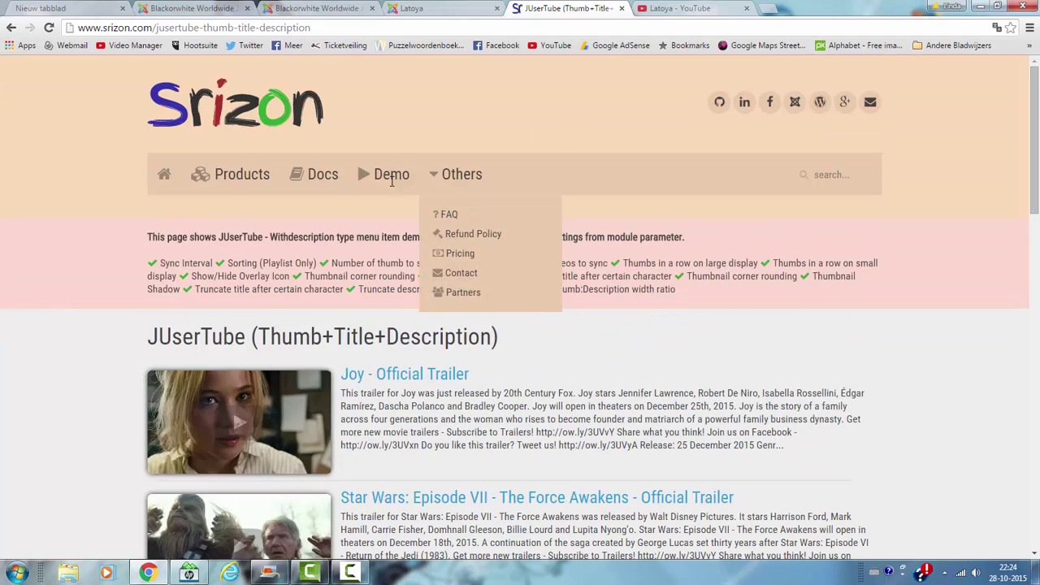